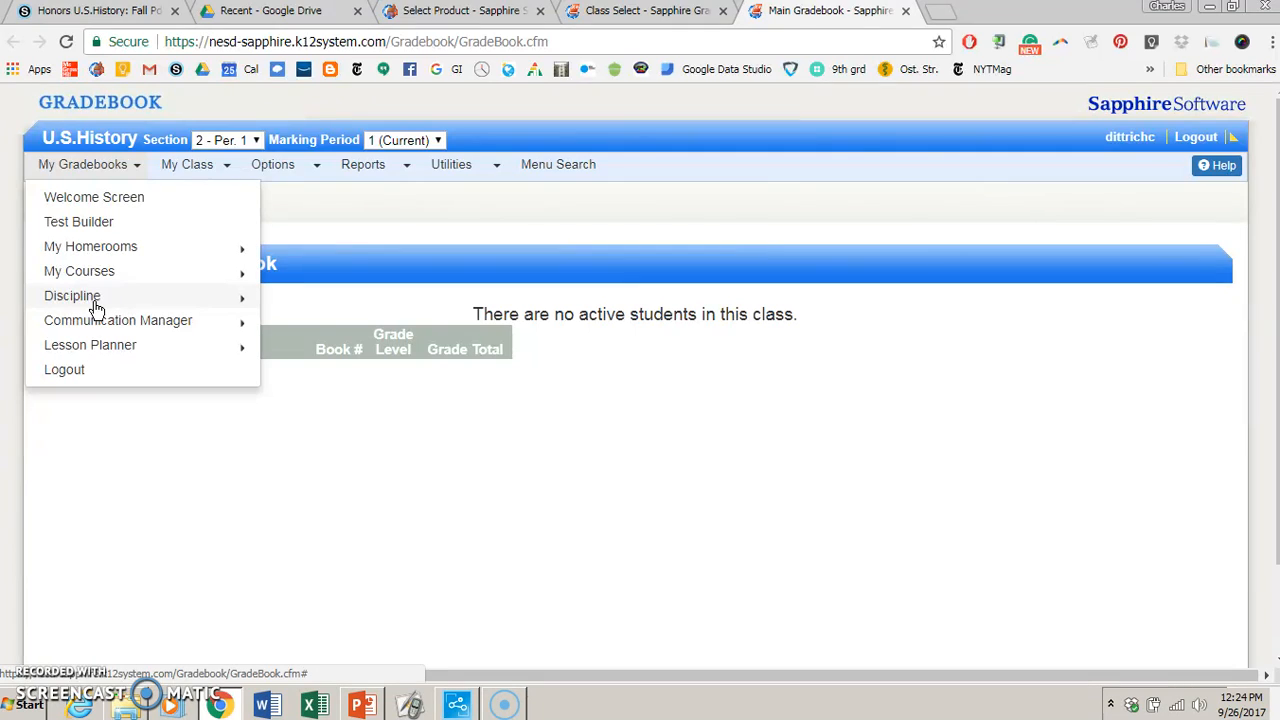
- Open a new discipline incident form from the gradebook
{"action": "left_click", "coordinate": [103, 166]}
{"action": "left_click", "coordinate": [104, 170]}
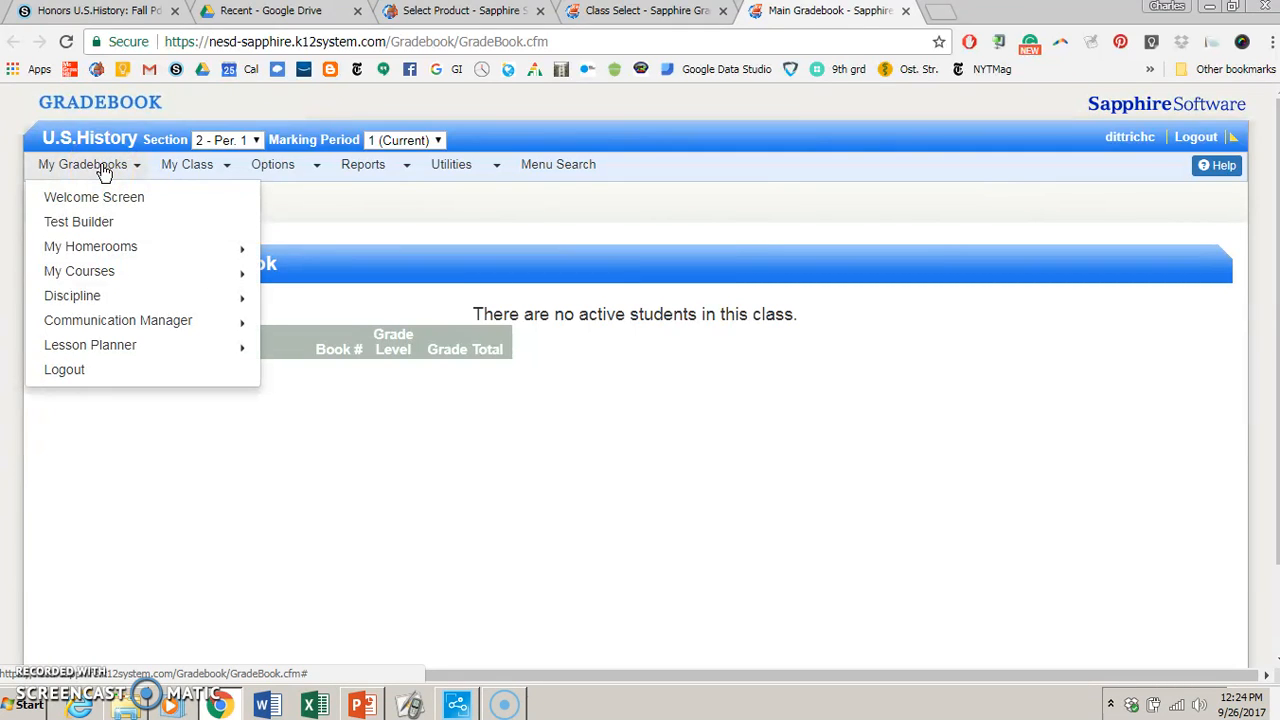
{"action": "mouse_move", "coordinate": [78, 306]}
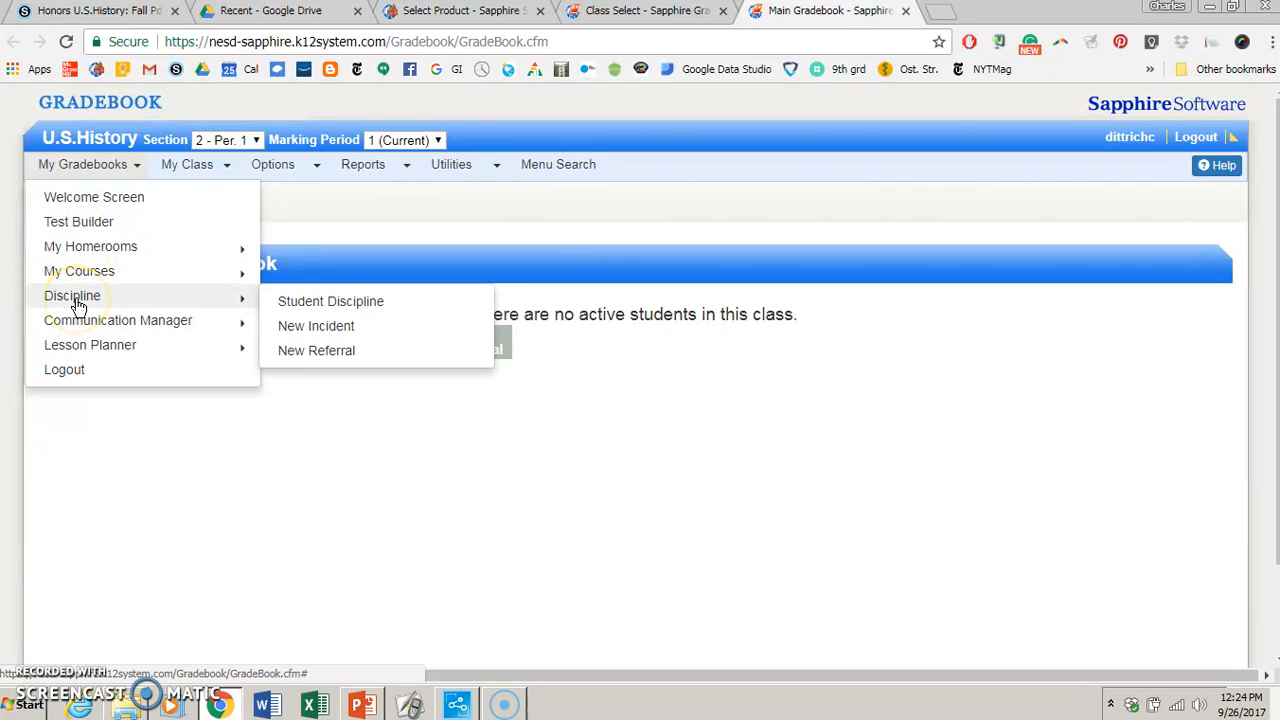
{"action": "left_click", "coordinate": [312, 330]}
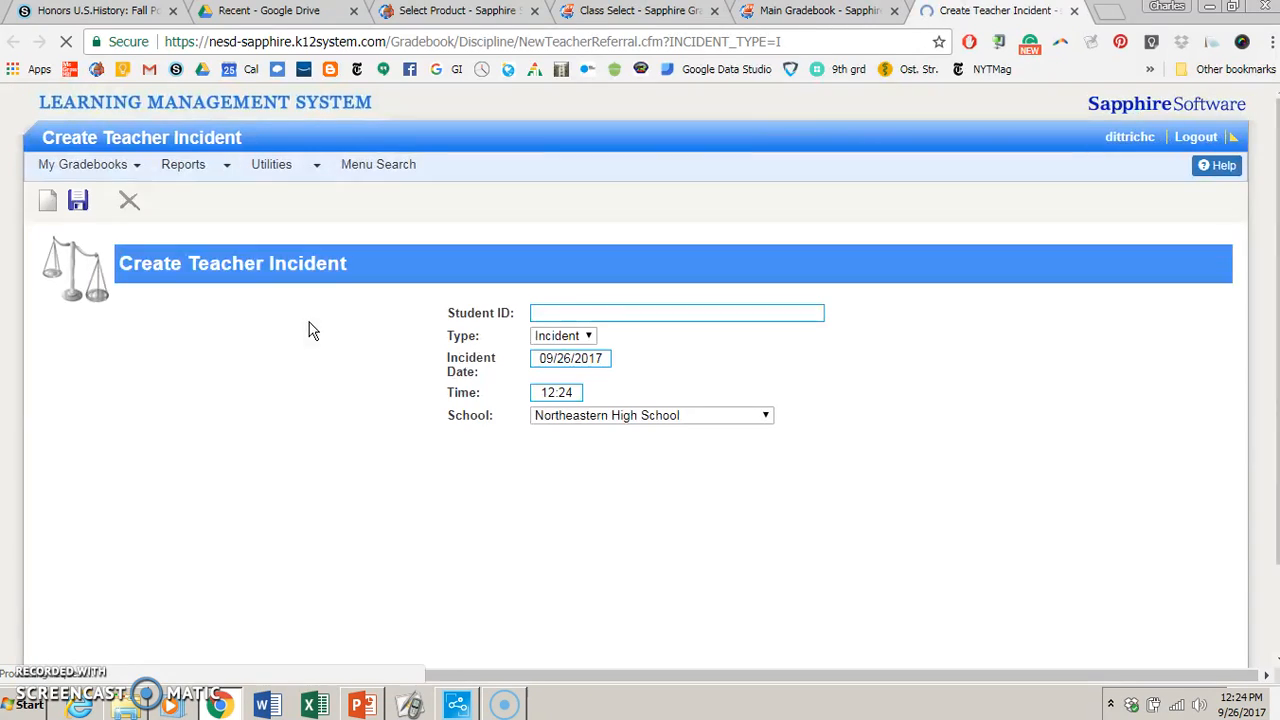
- Look up the student by last name to fill in the Student ID, and keep the type as Incident
{"action": "left_click", "coordinate": [650, 318]}
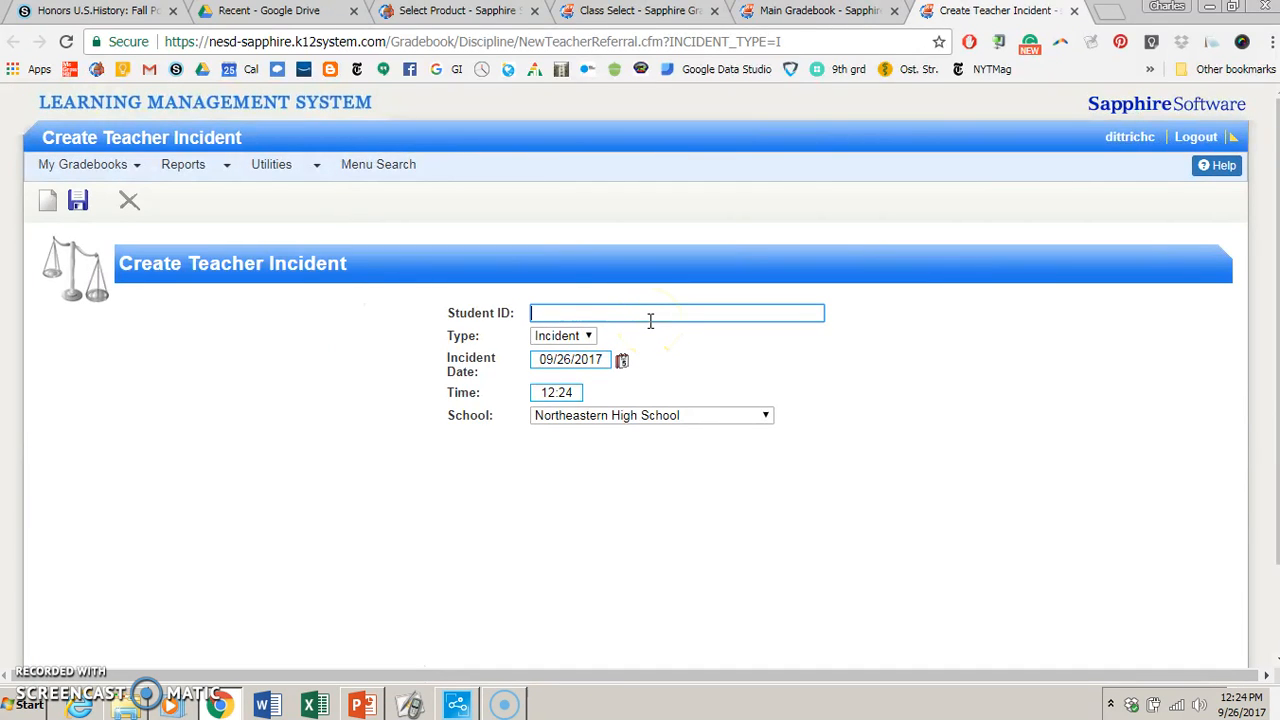
{"action": "type", "text": "olmo"}
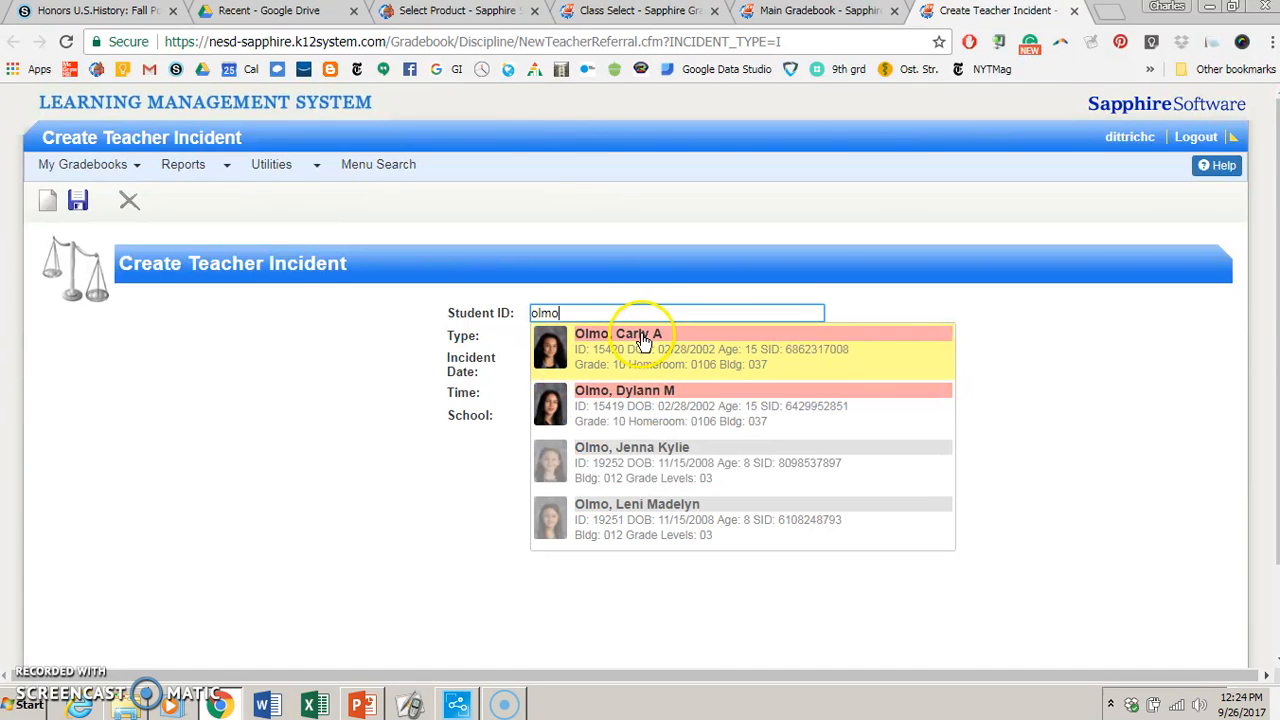
{"action": "left_click", "coordinate": [634, 348]}
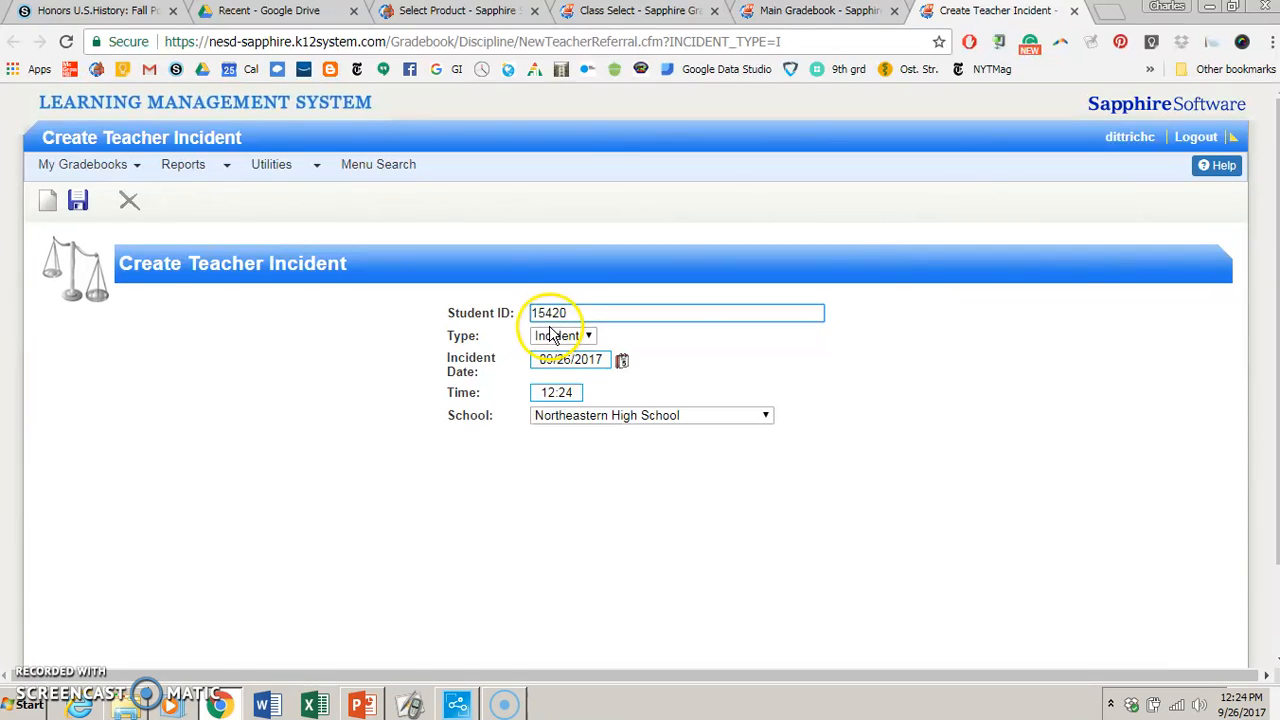
{"action": "left_click", "coordinate": [548, 338]}
{"action": "left_click", "coordinate": [552, 366]}
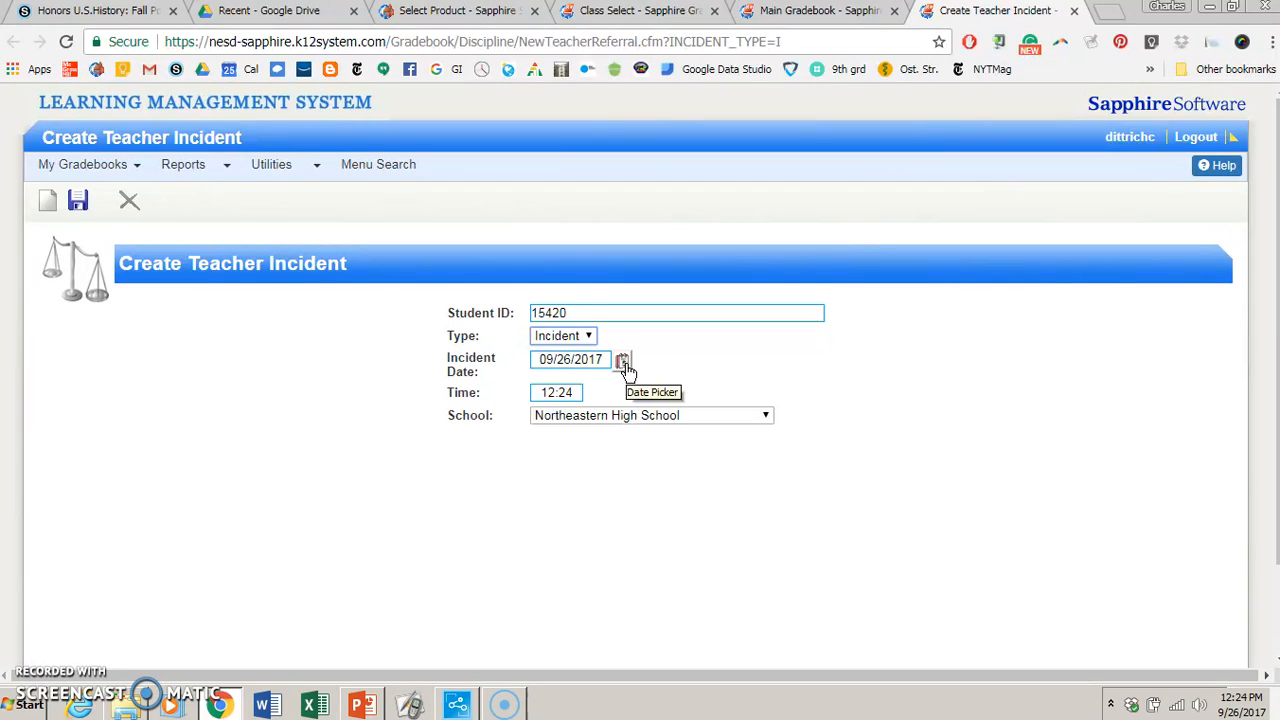
- Set the incident date to 09/25/2017
{"action": "left_click_drag", "start_coordinate": [441, 361], "coordinate": [485, 376]}
{"action": "left_click", "coordinate": [482, 370]}
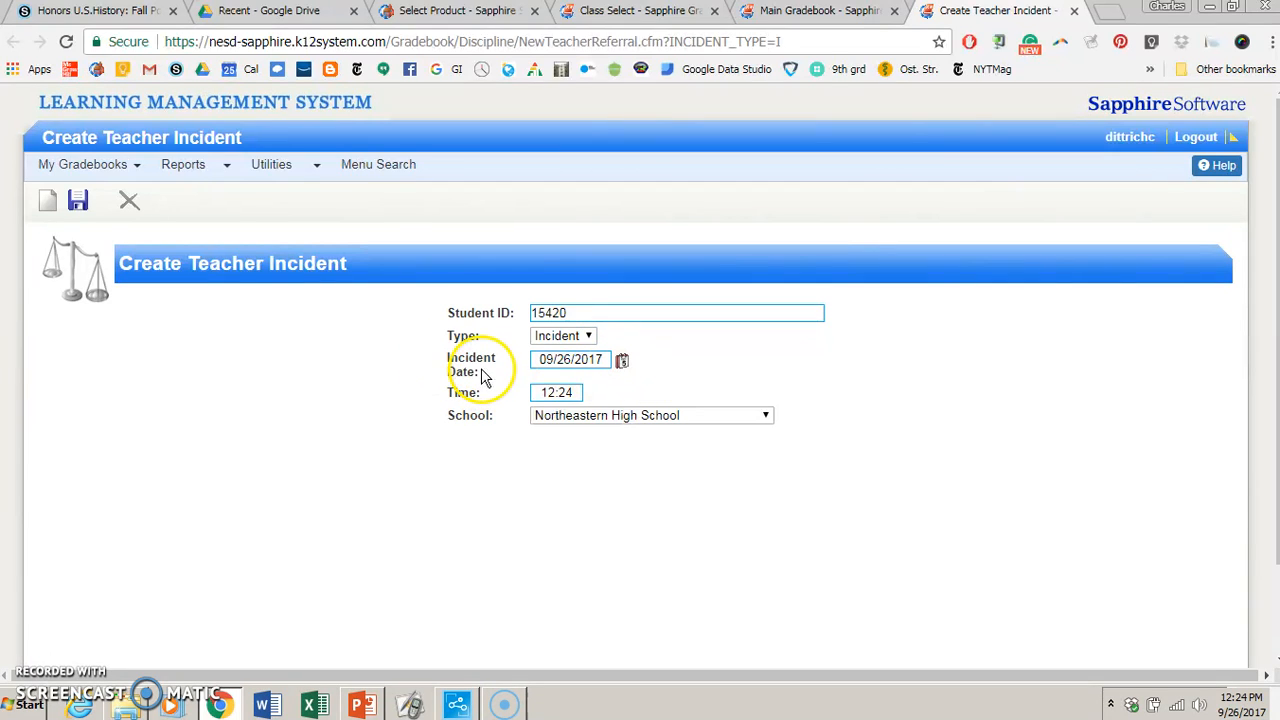
{"action": "left_click", "coordinate": [621, 361]}
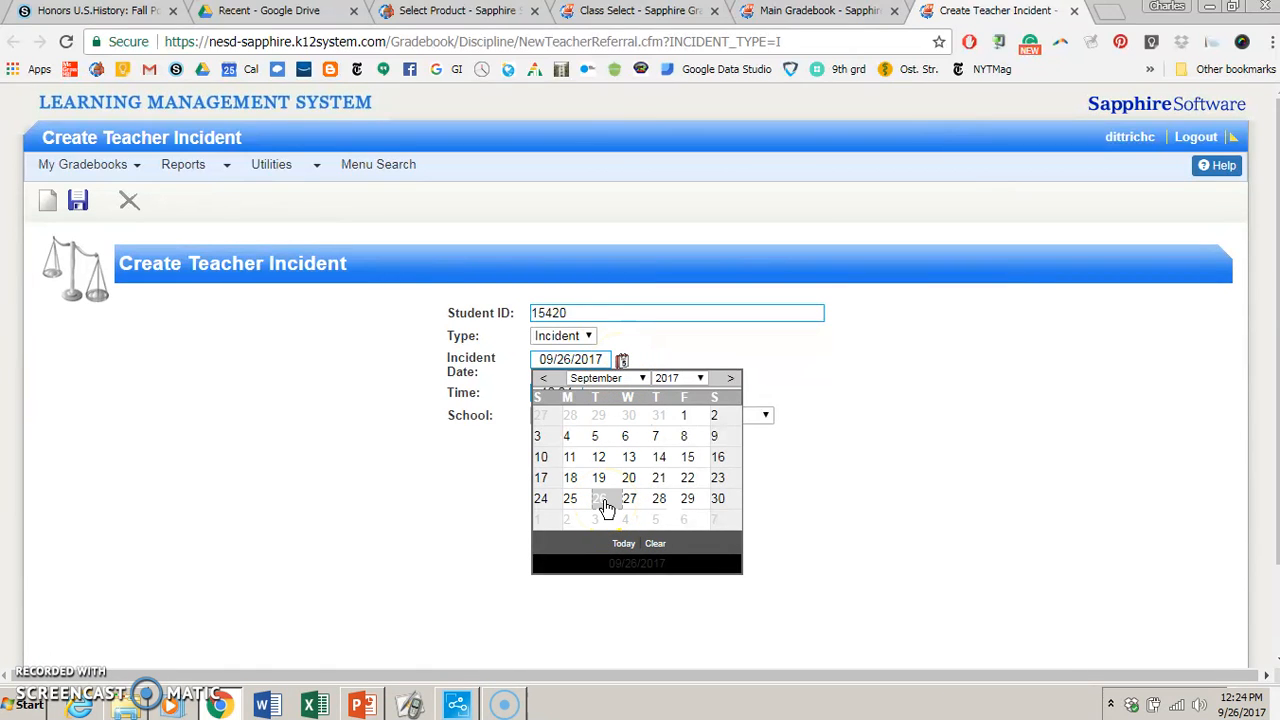
{"action": "left_click", "coordinate": [570, 502]}
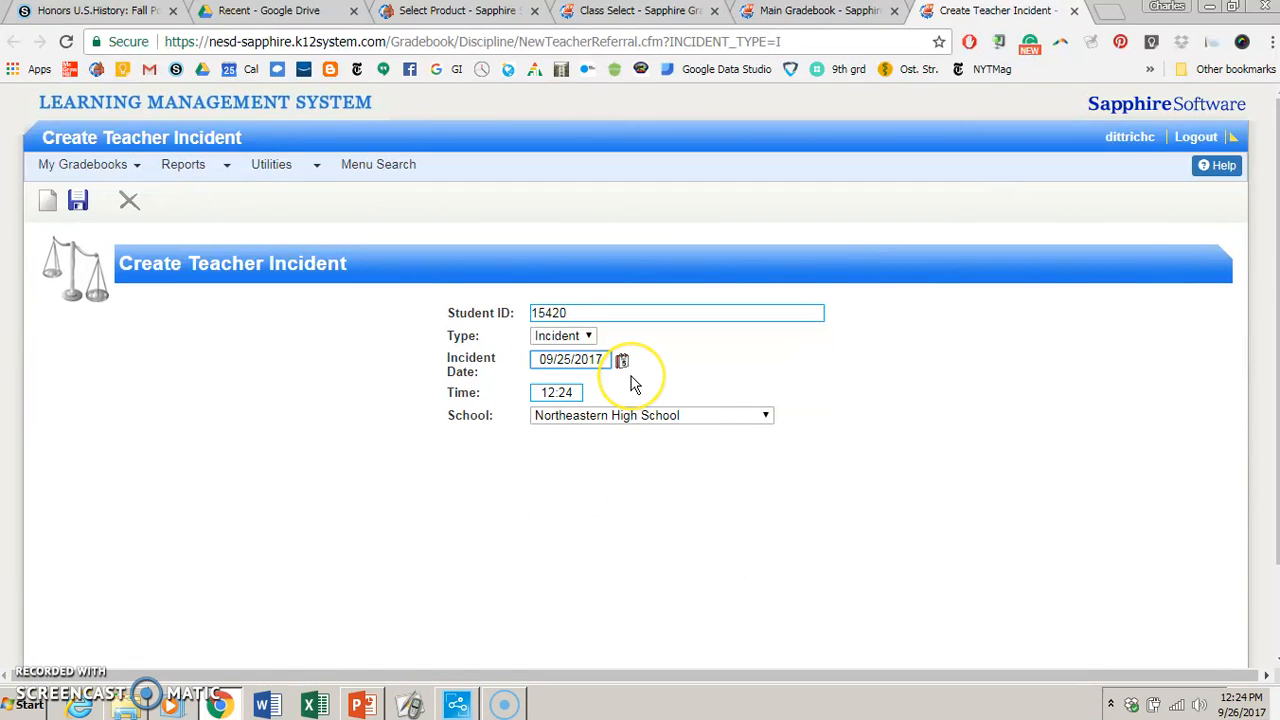
- Set the incident time to 7:34 and save the new teacher incident
{"action": "left_click", "coordinate": [543, 393]}
{"action": "left_click_drag", "start_coordinate": [543, 393], "coordinate": [582, 394]}
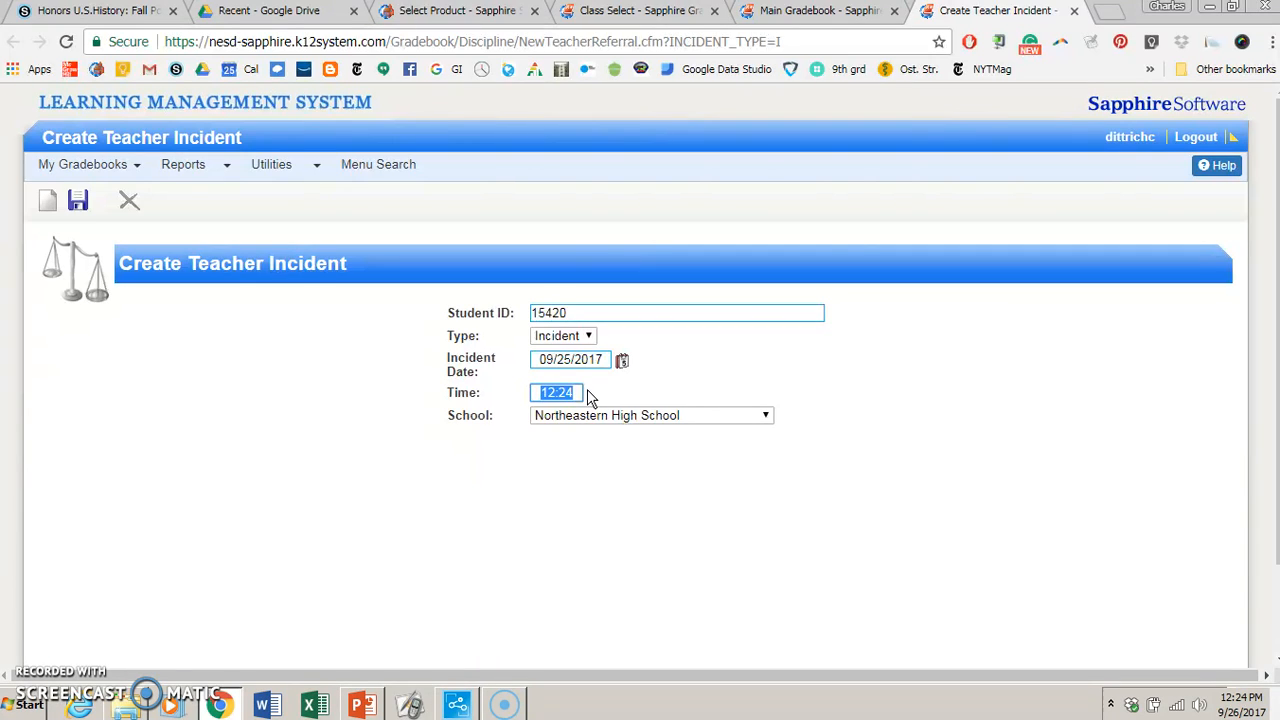
{"action": "type", "text": "7:34"}
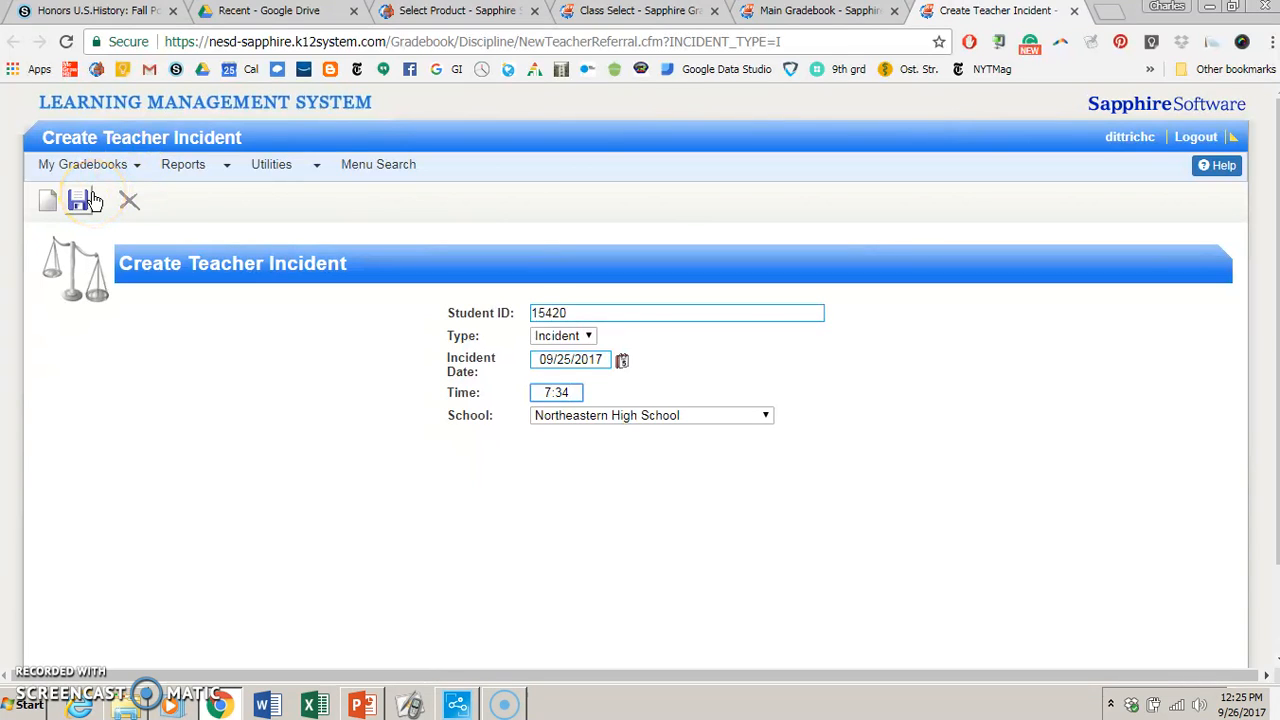
{"action": "left_click", "coordinate": [92, 200]}
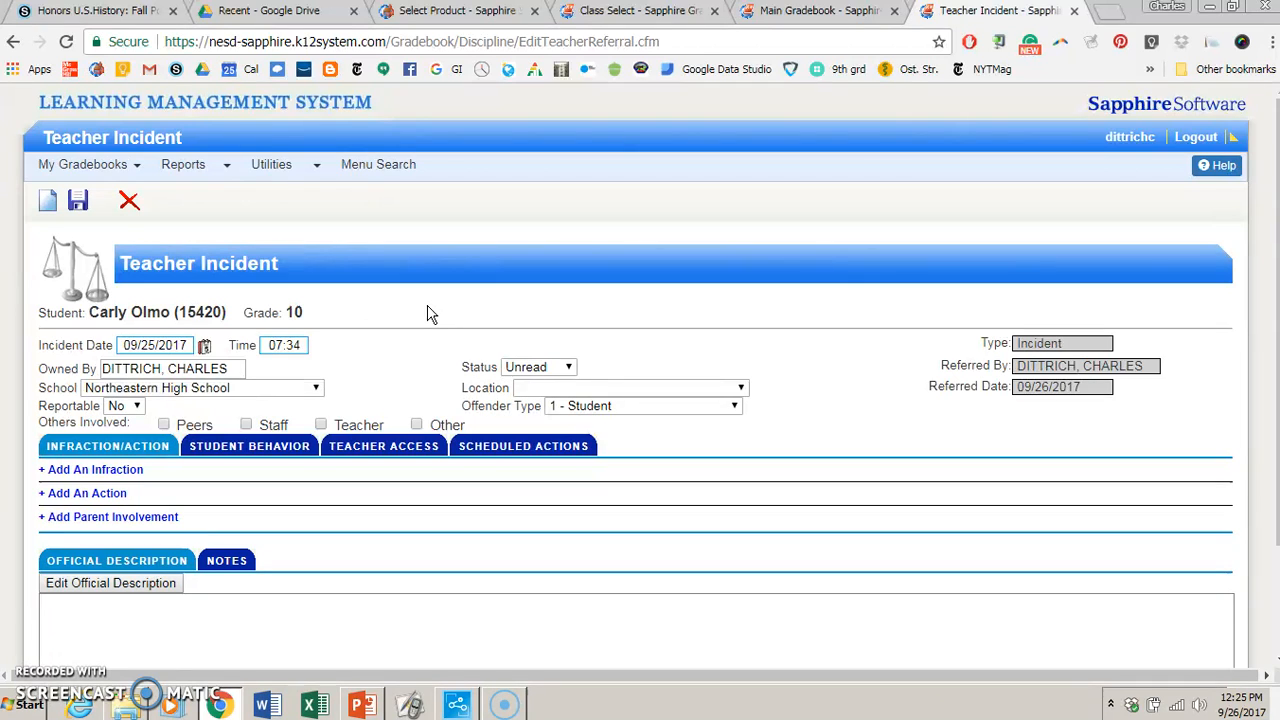
{"action": "left_click", "coordinate": [231, 447]}
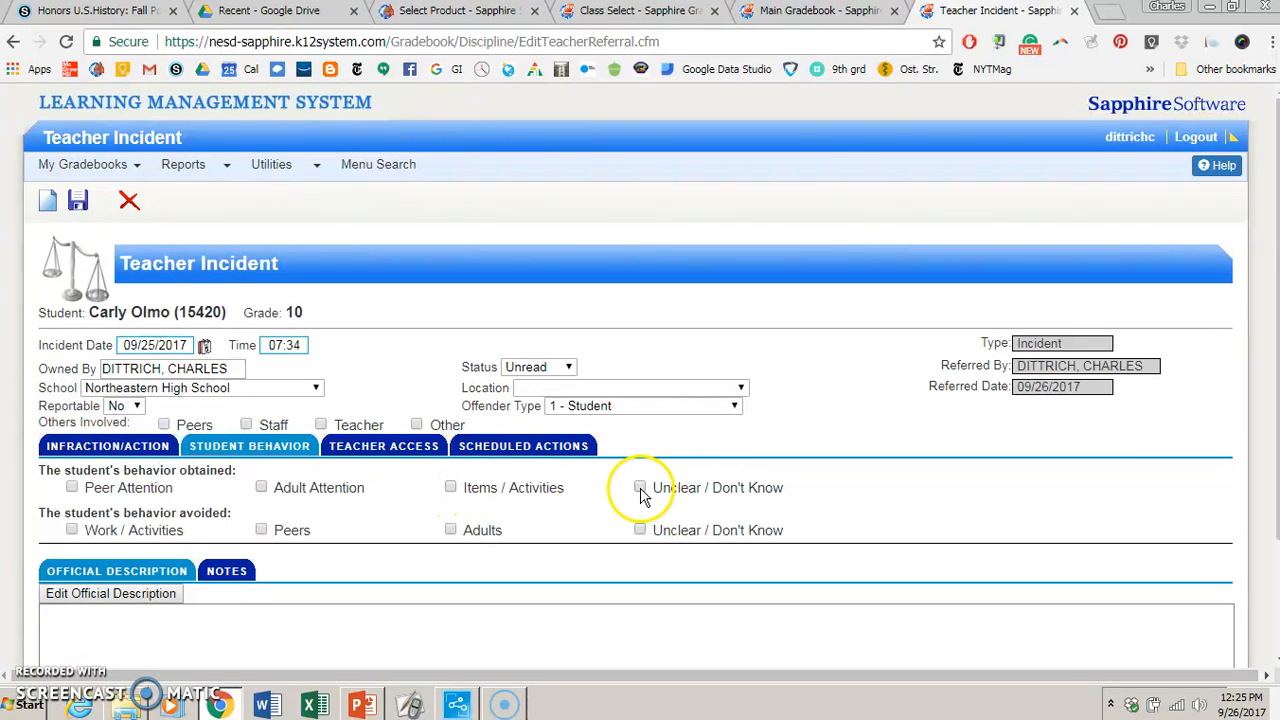
{"action": "left_click", "coordinate": [261, 487]}
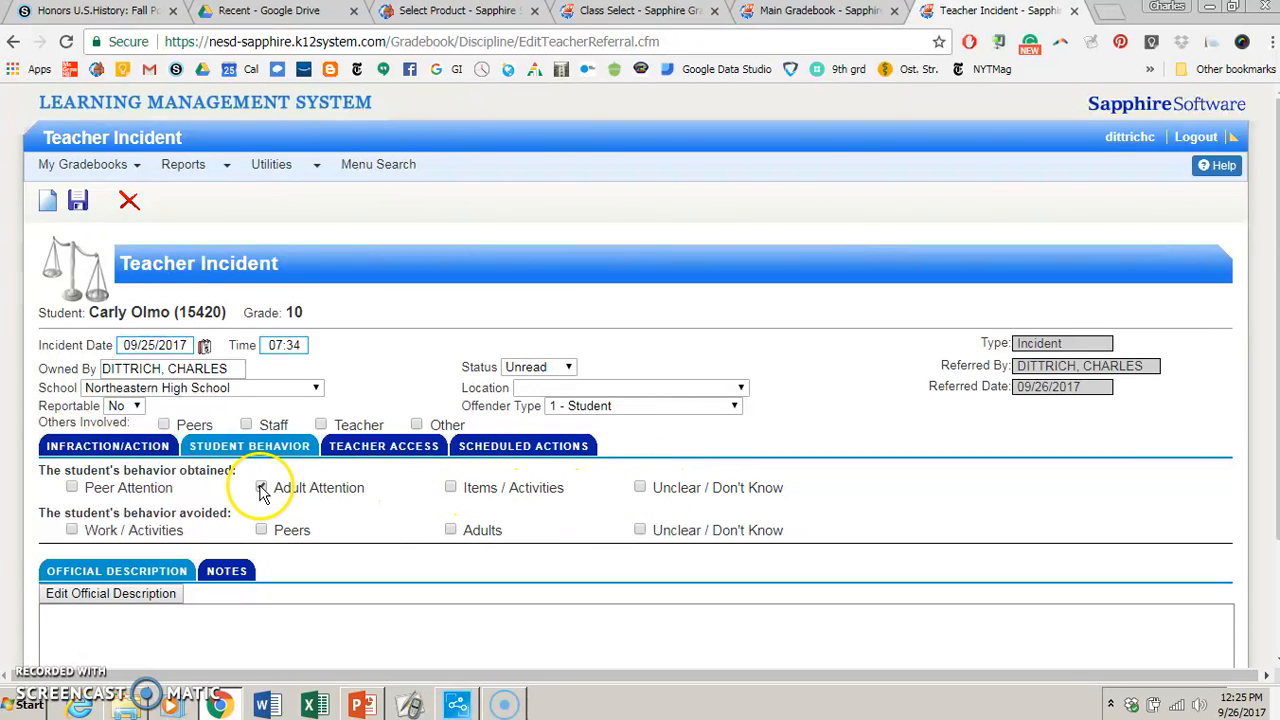
{"action": "left_click", "coordinate": [261, 487]}
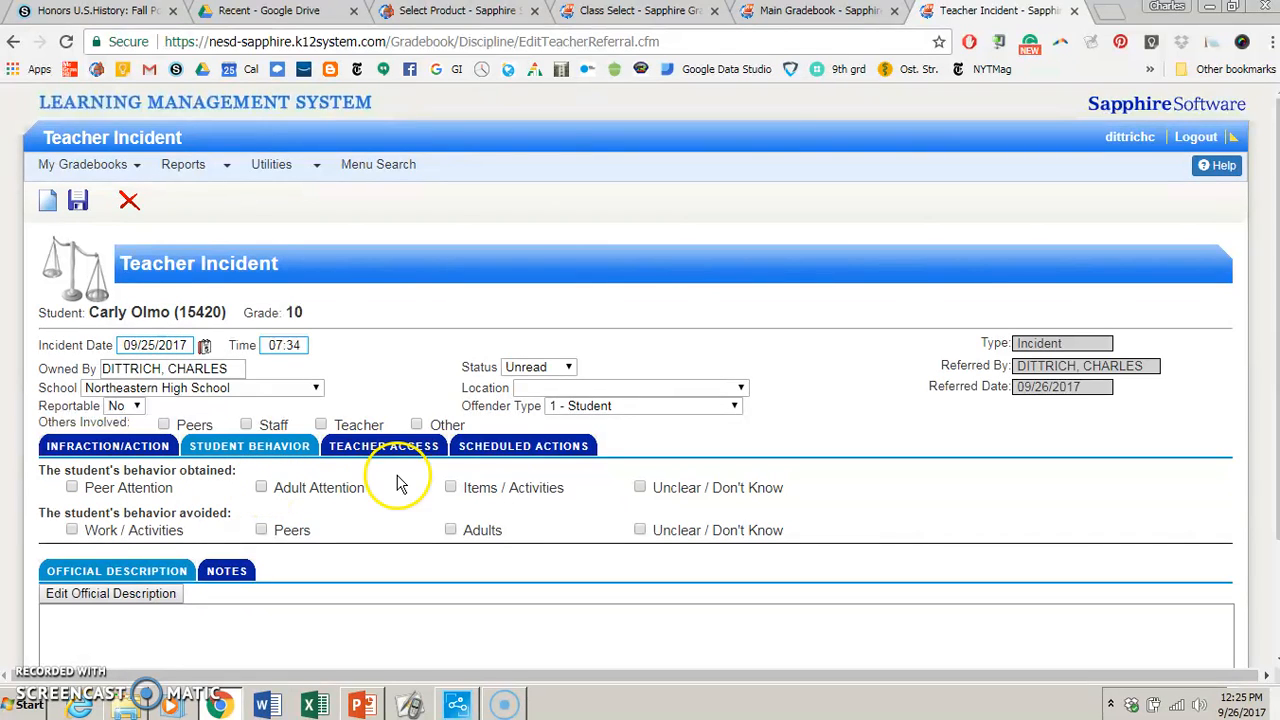
{"action": "left_click", "coordinate": [450, 487]}
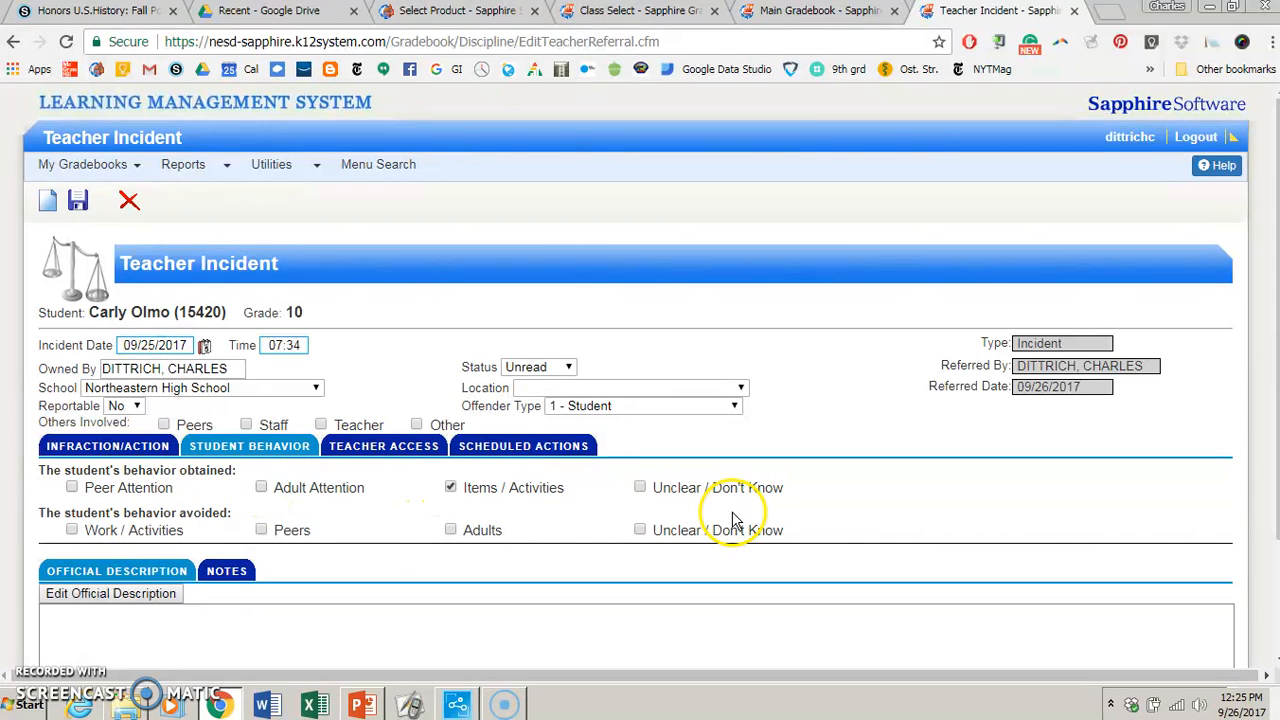
{"action": "left_click", "coordinate": [450, 487]}
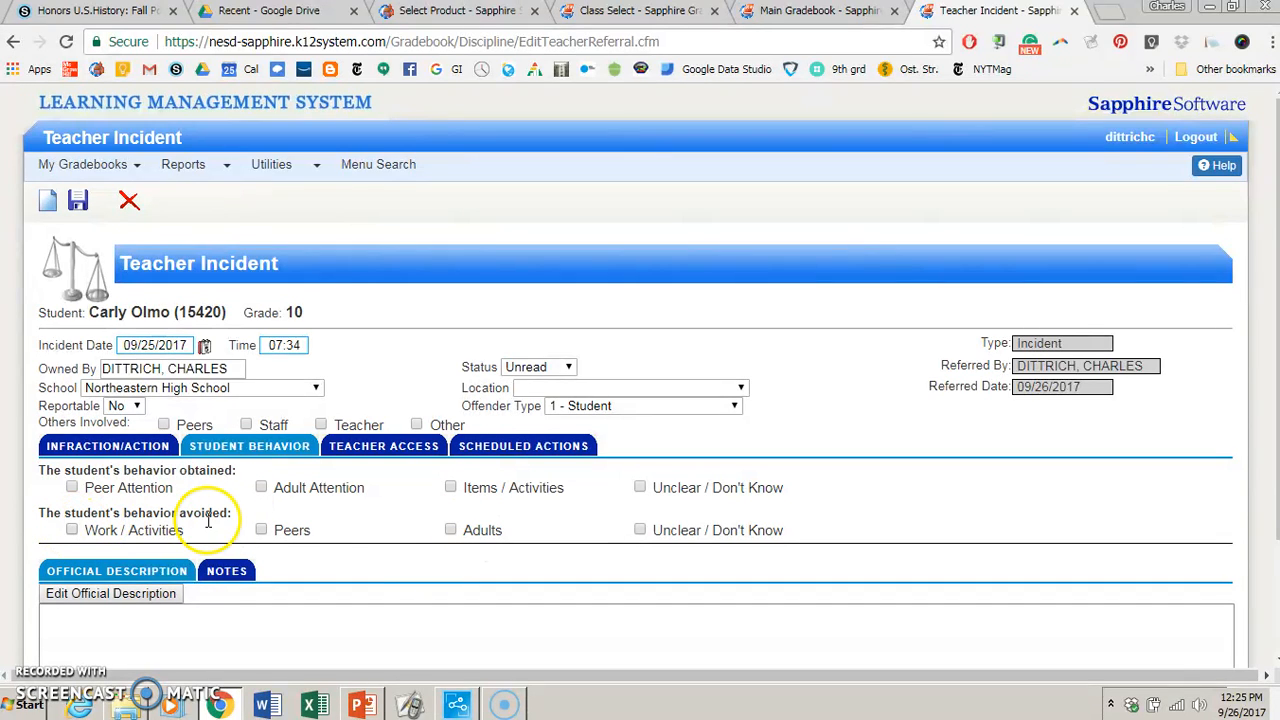
{"action": "left_click", "coordinate": [72, 530]}
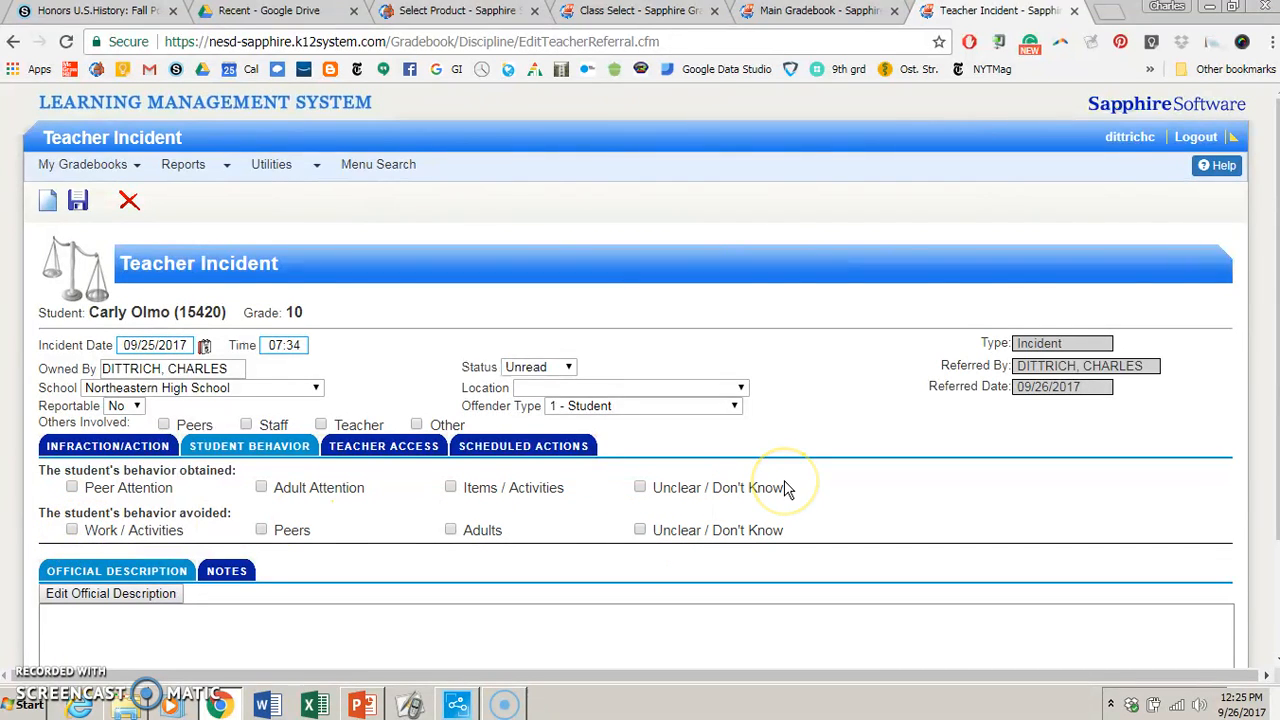
{"action": "left_click", "coordinate": [490, 449]}
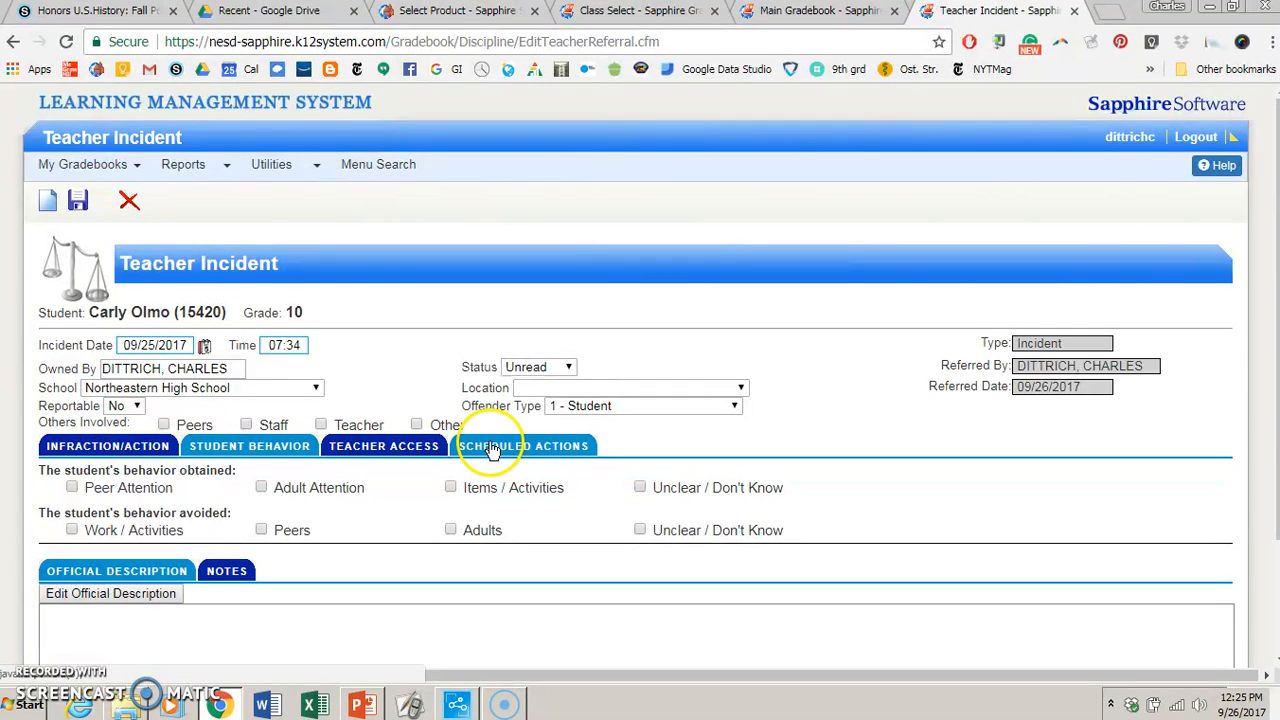
- Add the infraction MDB - Disrespectful Behavior and set the incident location to 019 - Stairwell
{"action": "left_click", "coordinate": [103, 447]}
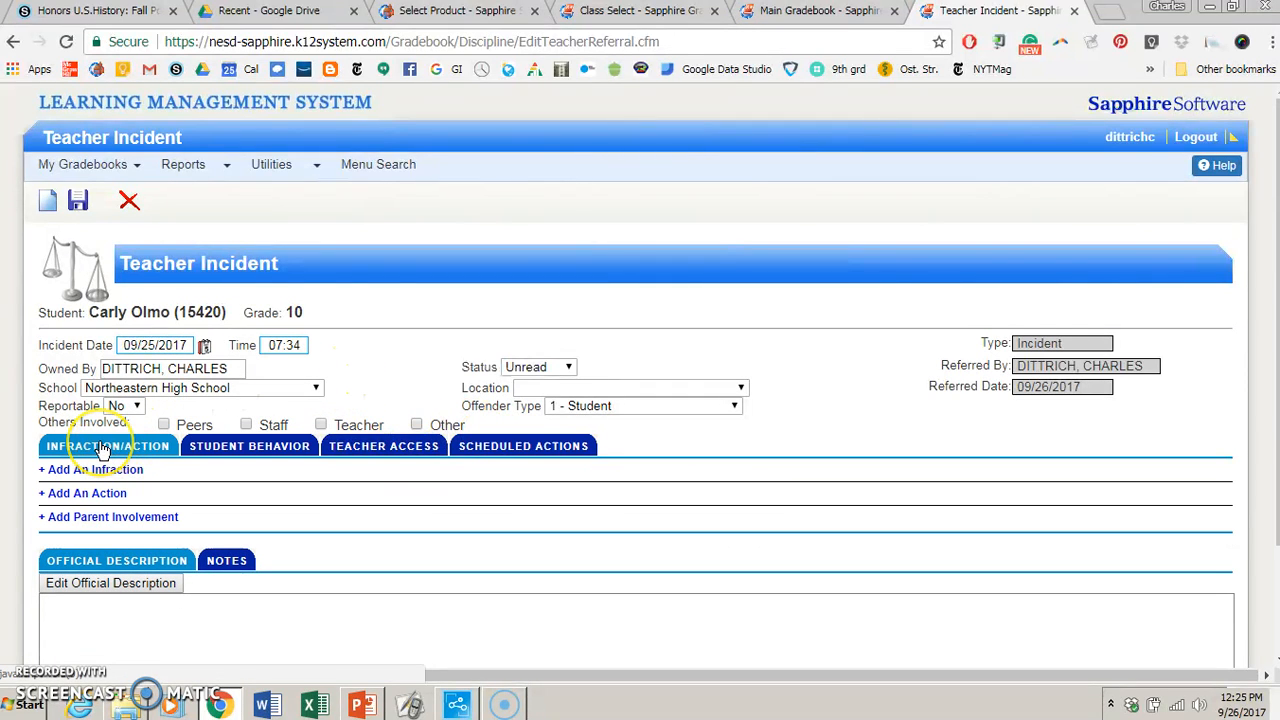
{"action": "left_click", "coordinate": [110, 476]}
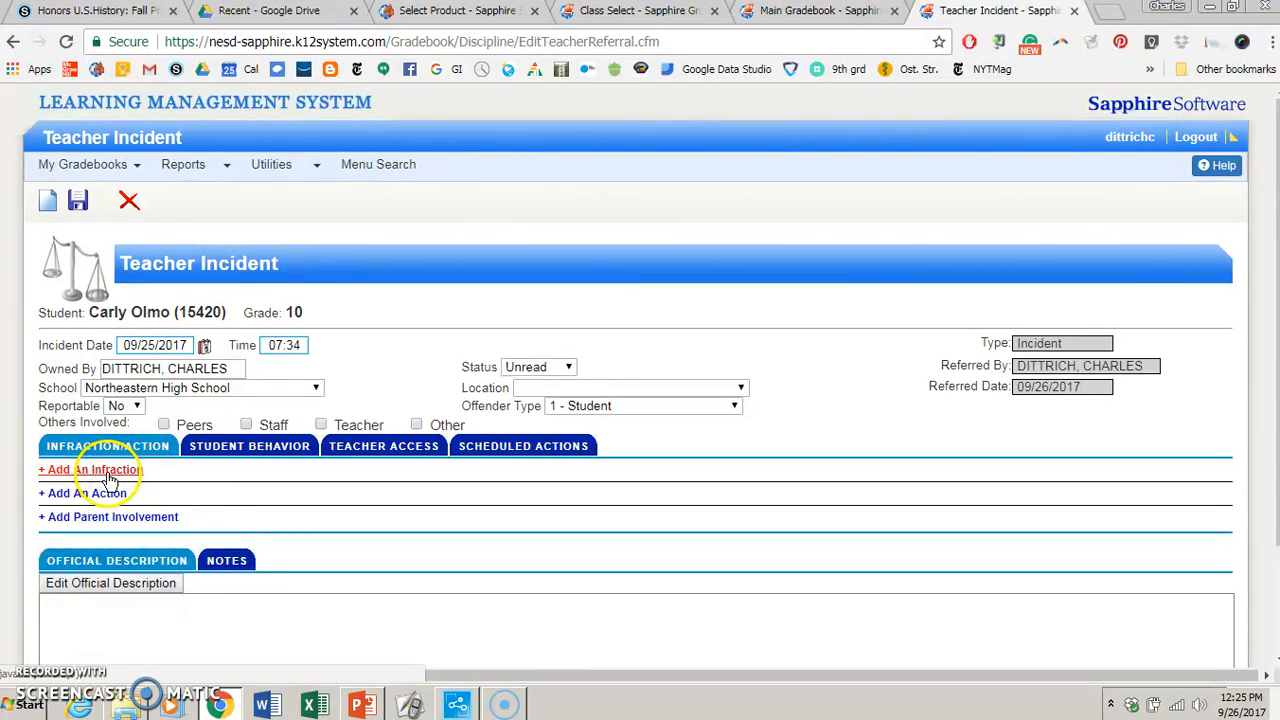
{"action": "left_click", "coordinate": [164, 474]}
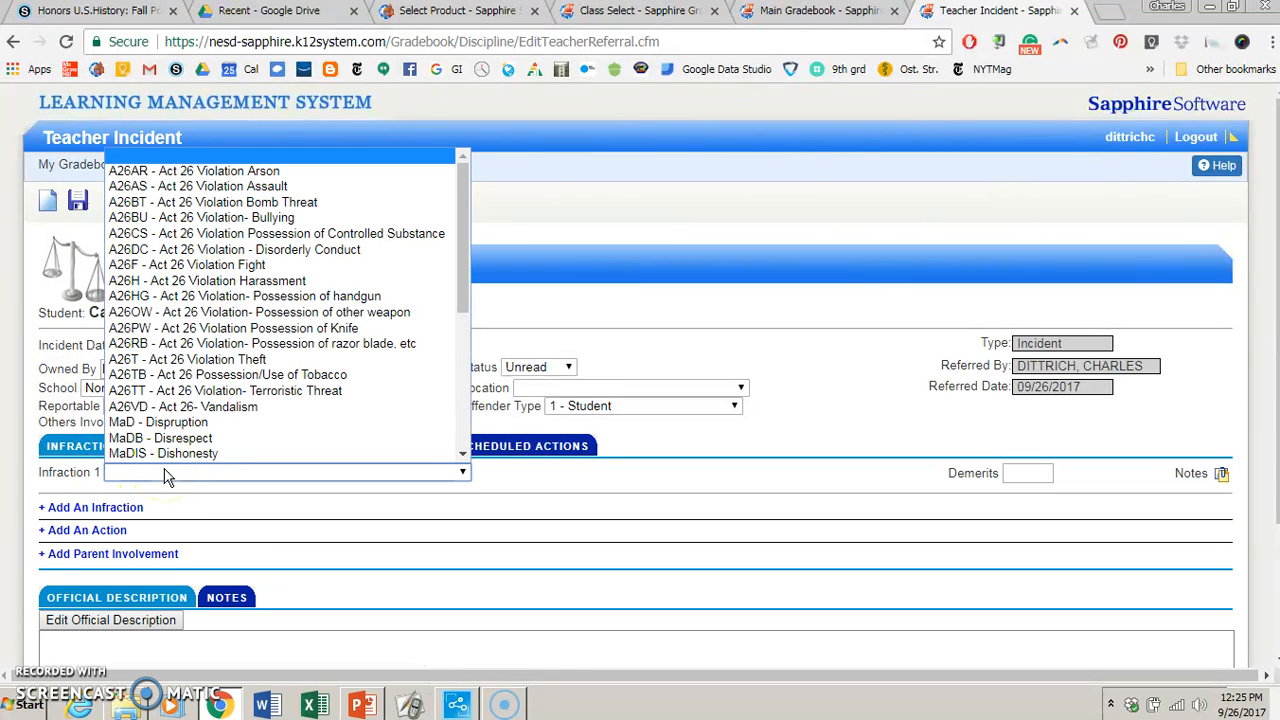
{"action": "scroll", "coordinate": [215, 340], "scroll_direction": "down", "scroll_amount": 5}
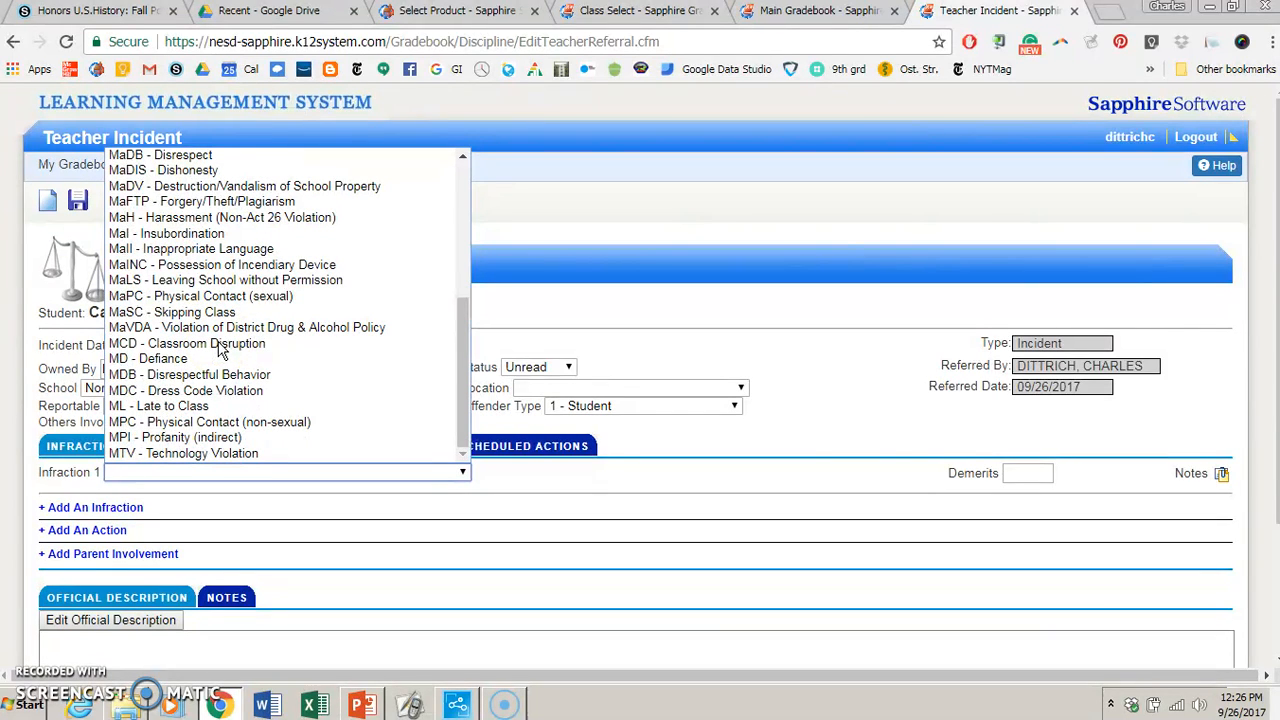
{"action": "left_click", "coordinate": [152, 378]}
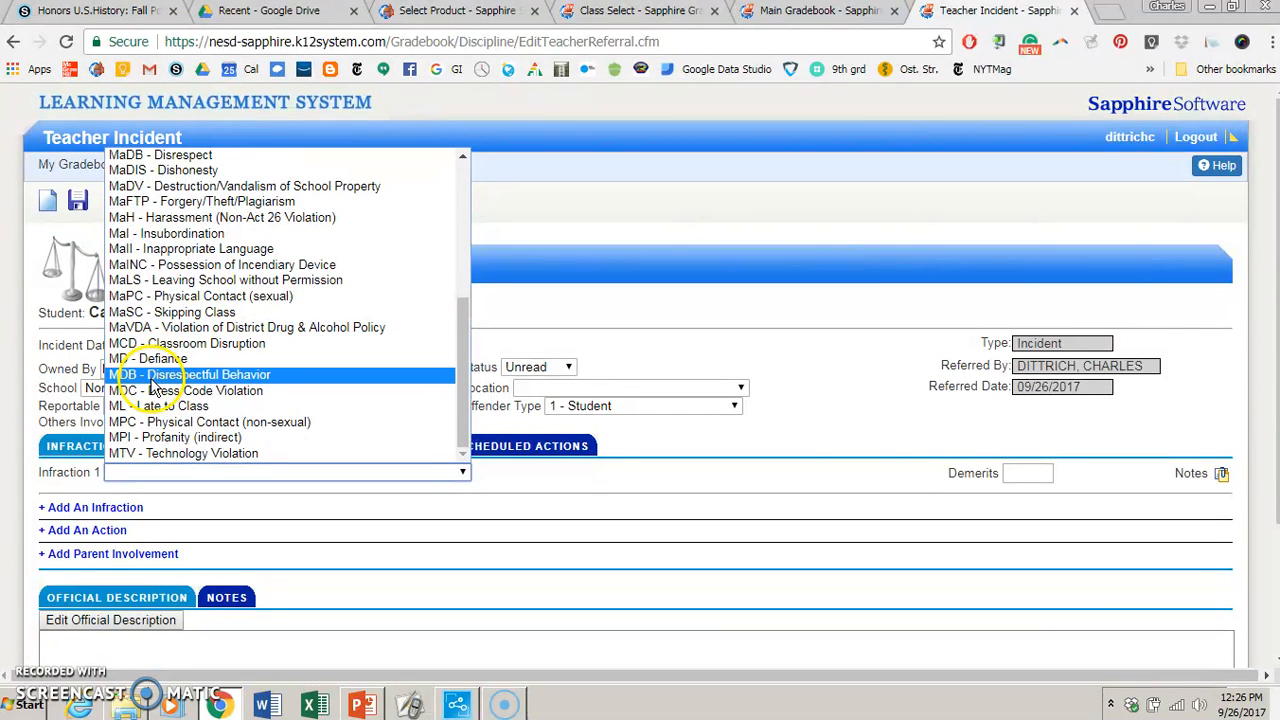
{"action": "left_click", "coordinate": [152, 374]}
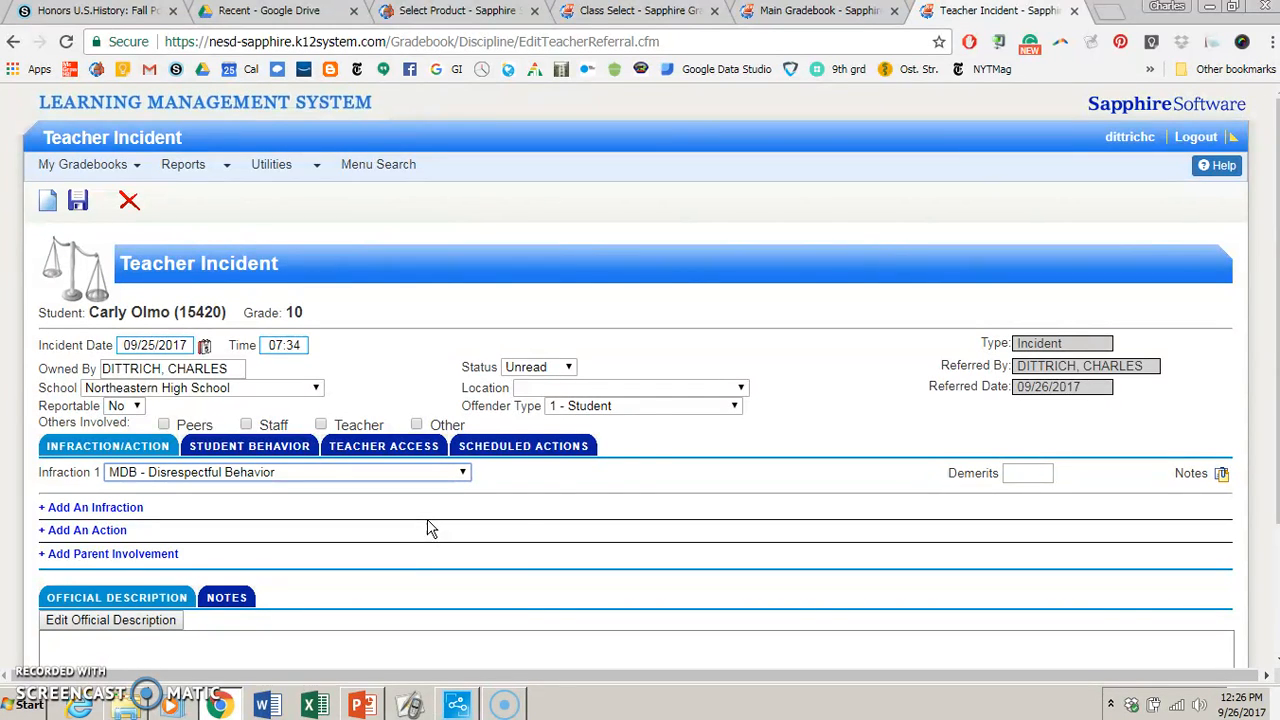
{"action": "left_click", "coordinate": [642, 393]}
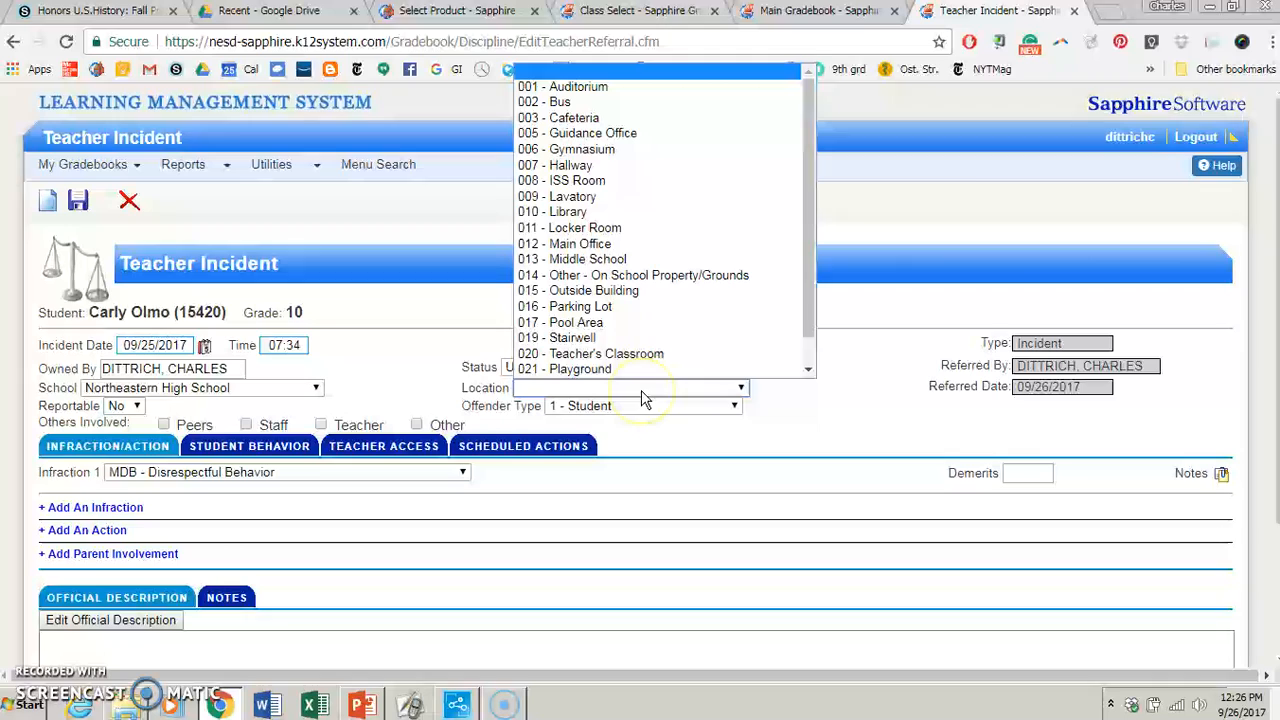
{"action": "left_click", "coordinate": [592, 341]}
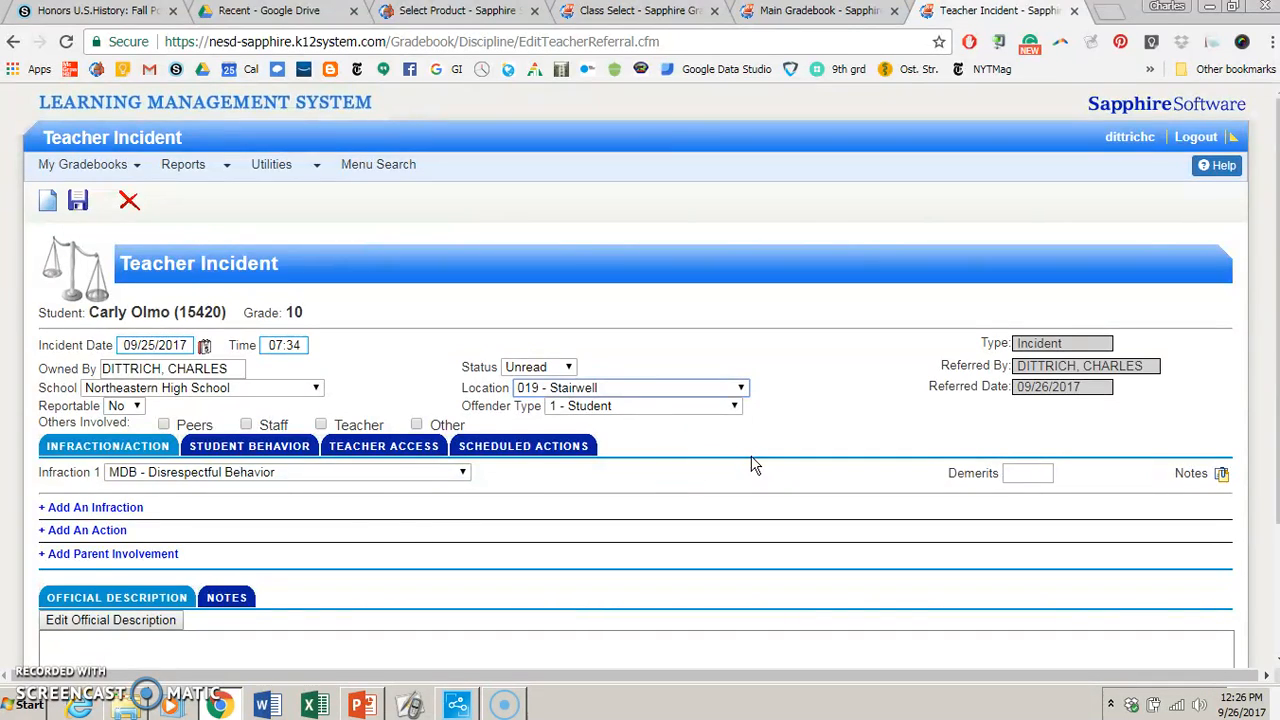
- Add the action CP - Contacted Parent to the incident, along with a blank second infraction row
{"action": "scroll", "coordinate": [420, 528], "scroll_direction": "down", "scroll_amount": 2}
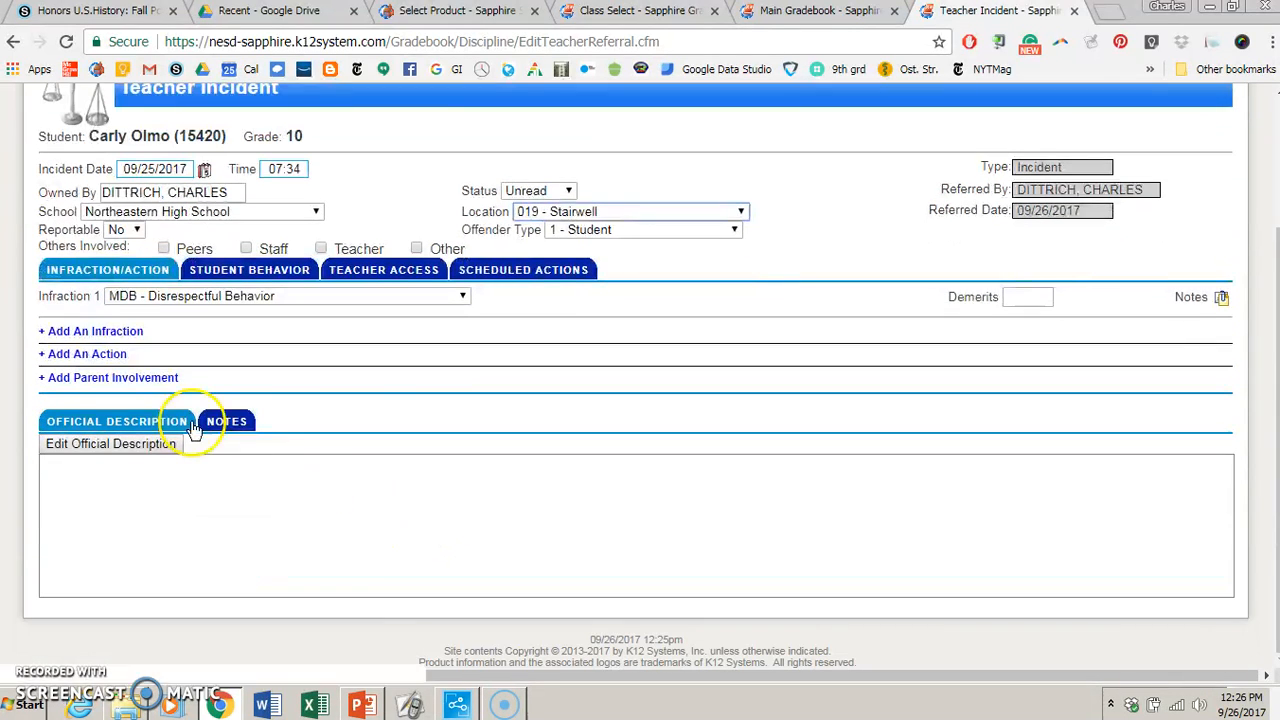
{"action": "left_click", "coordinate": [104, 357]}
{"action": "left_click", "coordinate": [94, 331]}
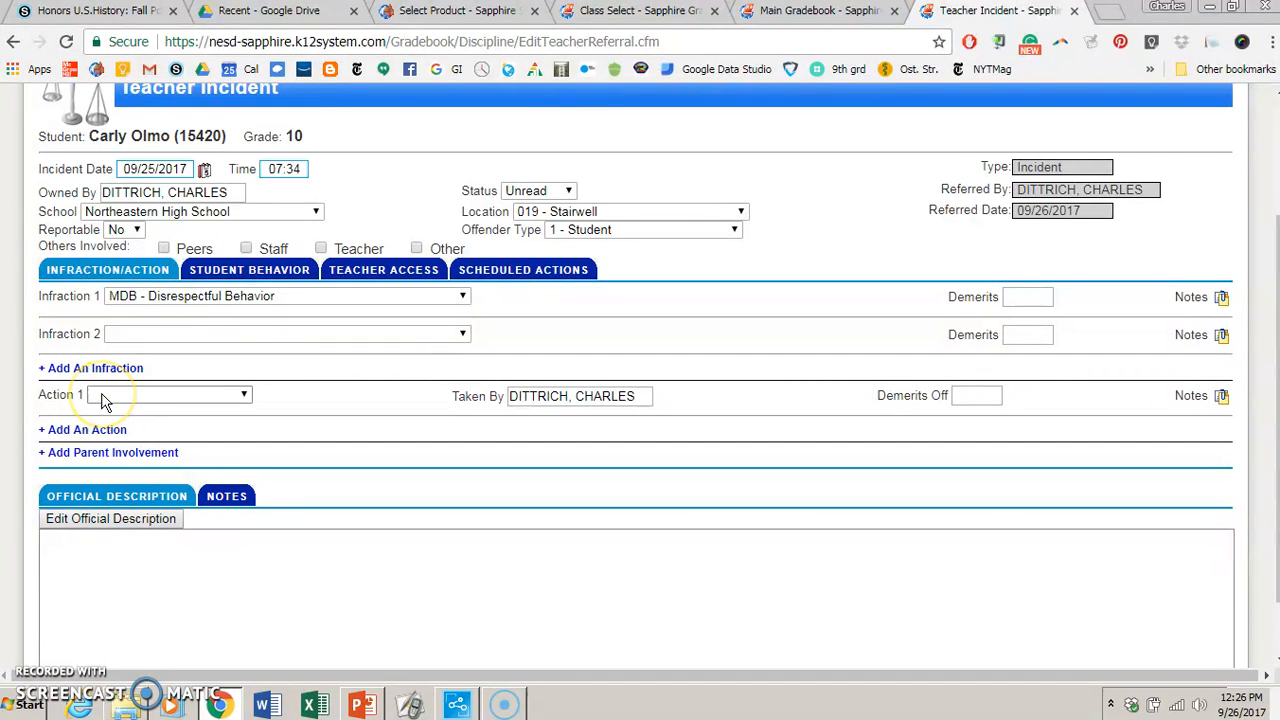
{"action": "left_click", "coordinate": [138, 398]}
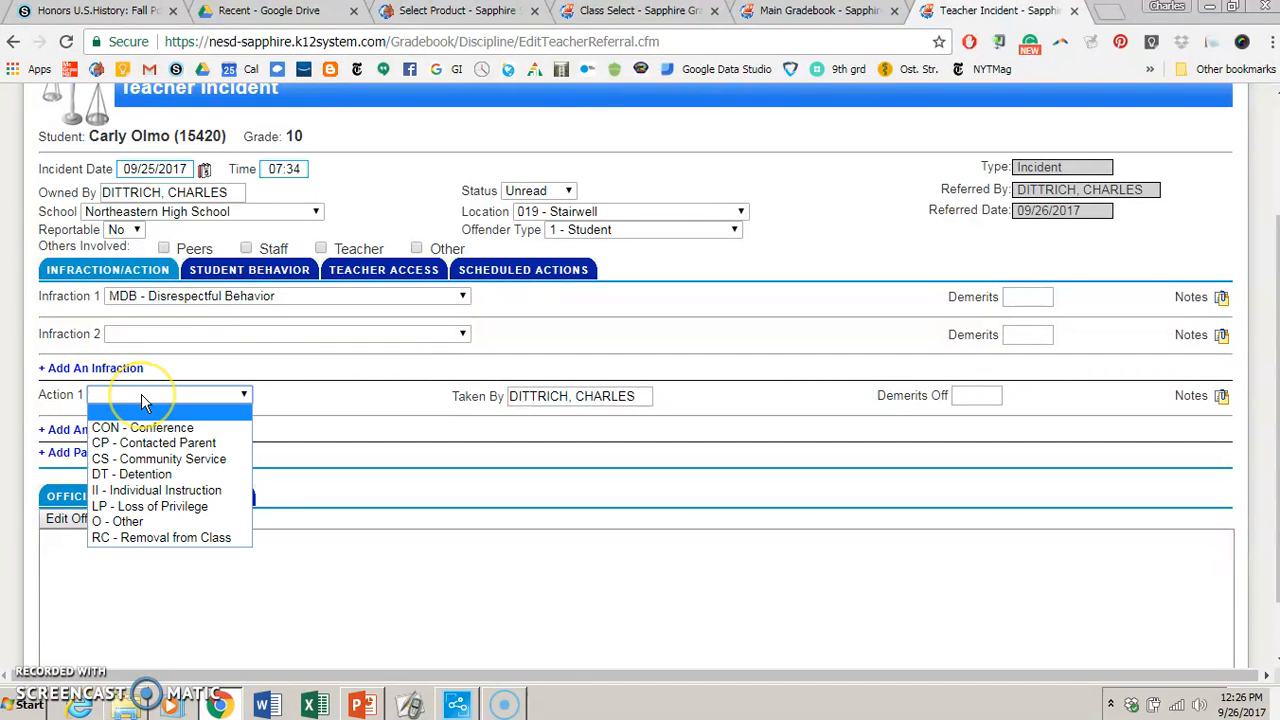
{"action": "left_click", "coordinate": [240, 443]}
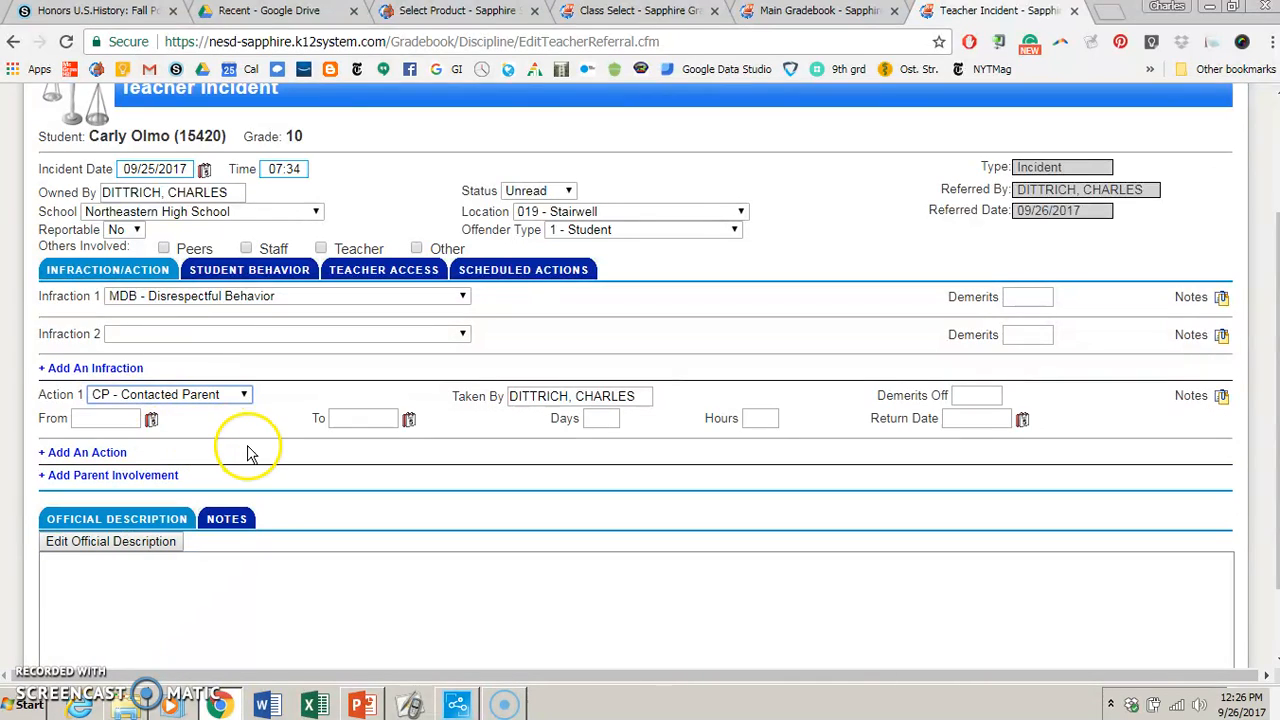
- Set both the start and end dates of the Contacted Parent action to 09/26/2017
{"action": "left_click", "coordinate": [151, 419]}
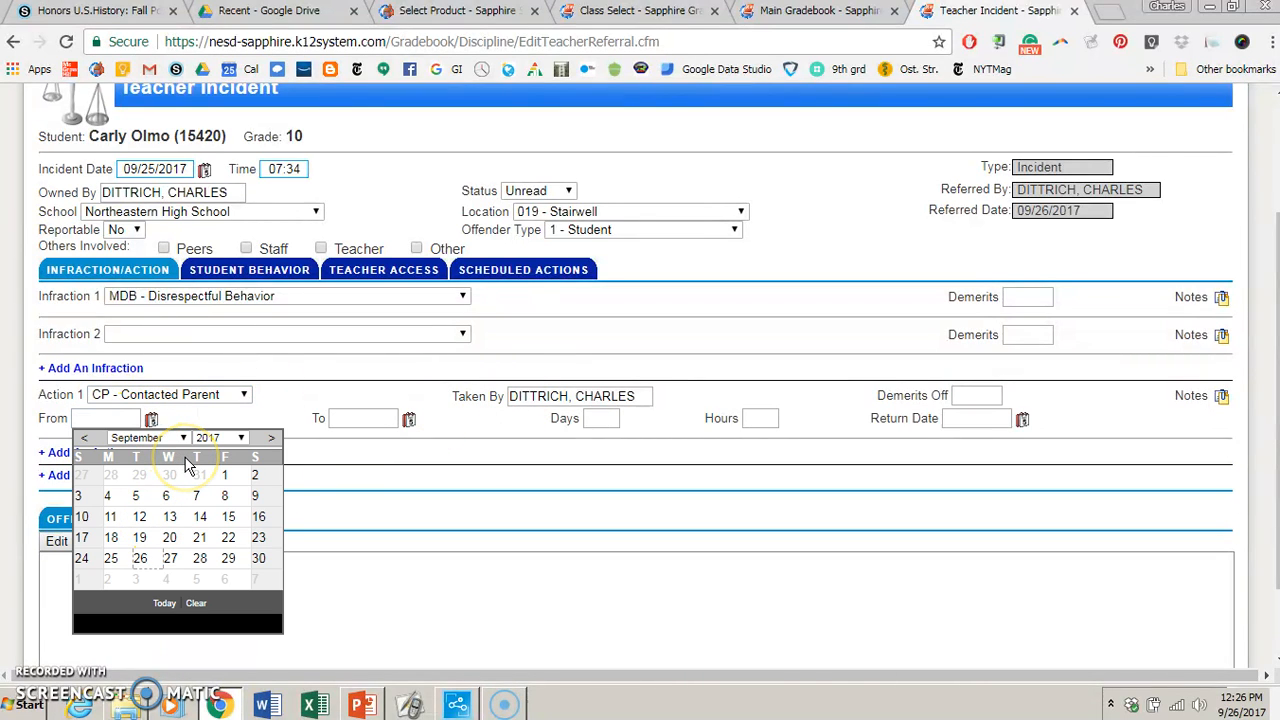
{"action": "left_click", "coordinate": [140, 558]}
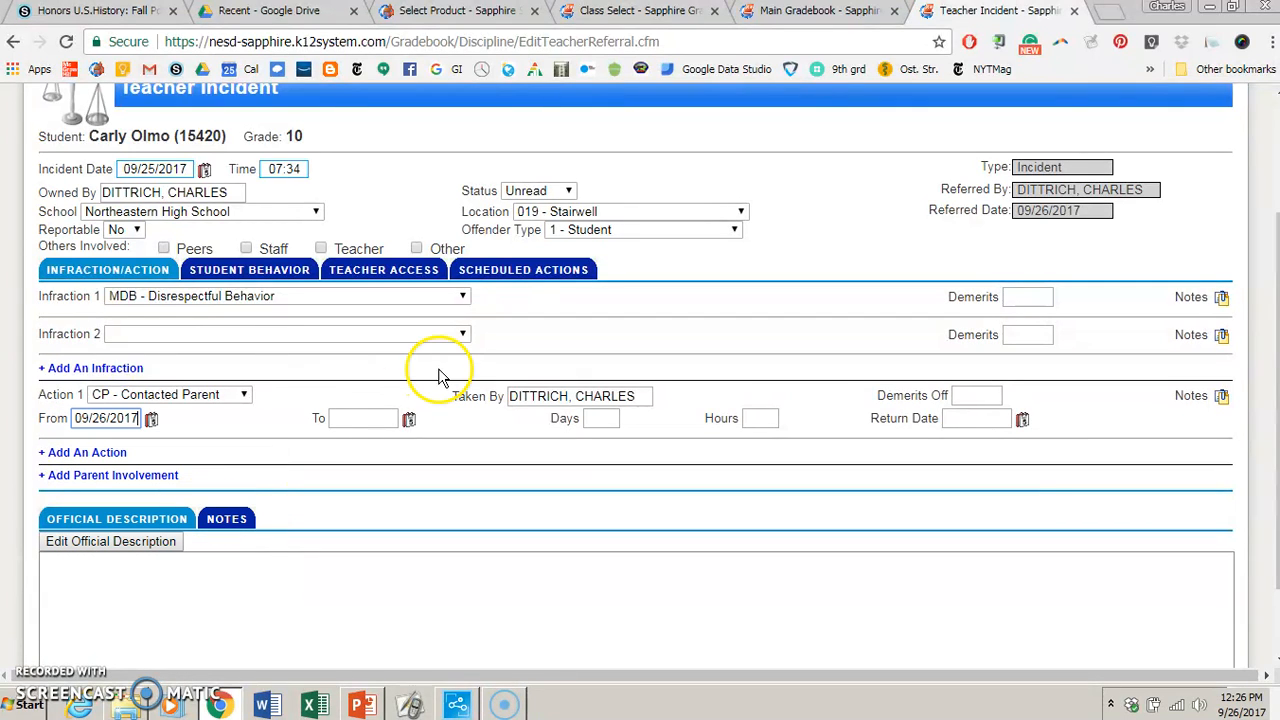
{"action": "left_click", "coordinate": [408, 419]}
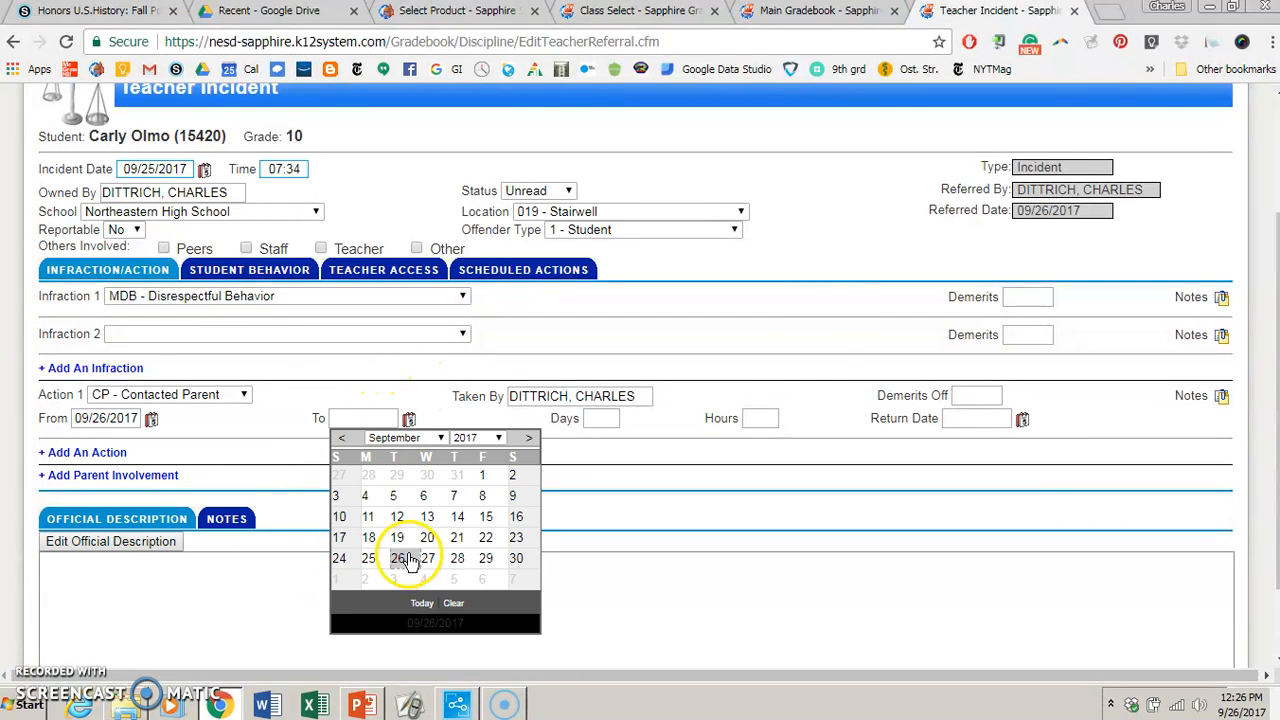
{"action": "left_click", "coordinate": [400, 558]}
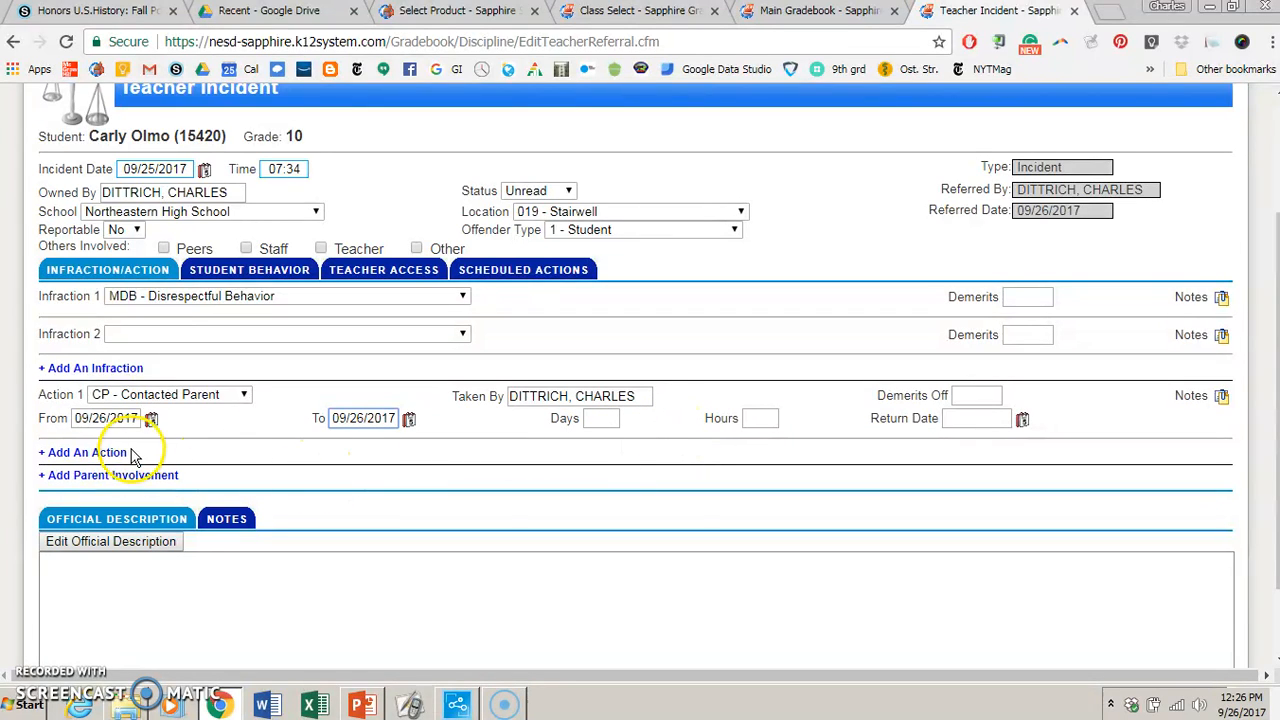
- Add a second action to the incident and set it to CON - Conference
{"action": "left_click", "coordinate": [90, 452]}
{"action": "left_click", "coordinate": [135, 456]}
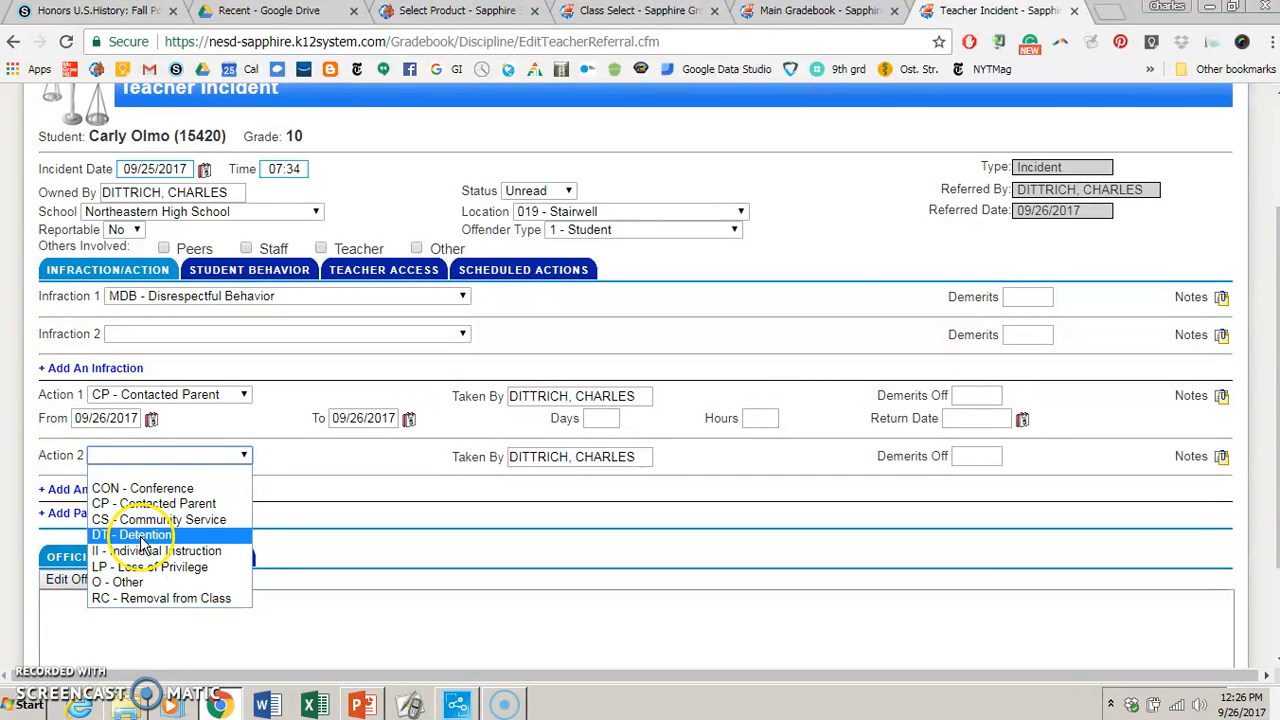
{"action": "left_click", "coordinate": [143, 488]}
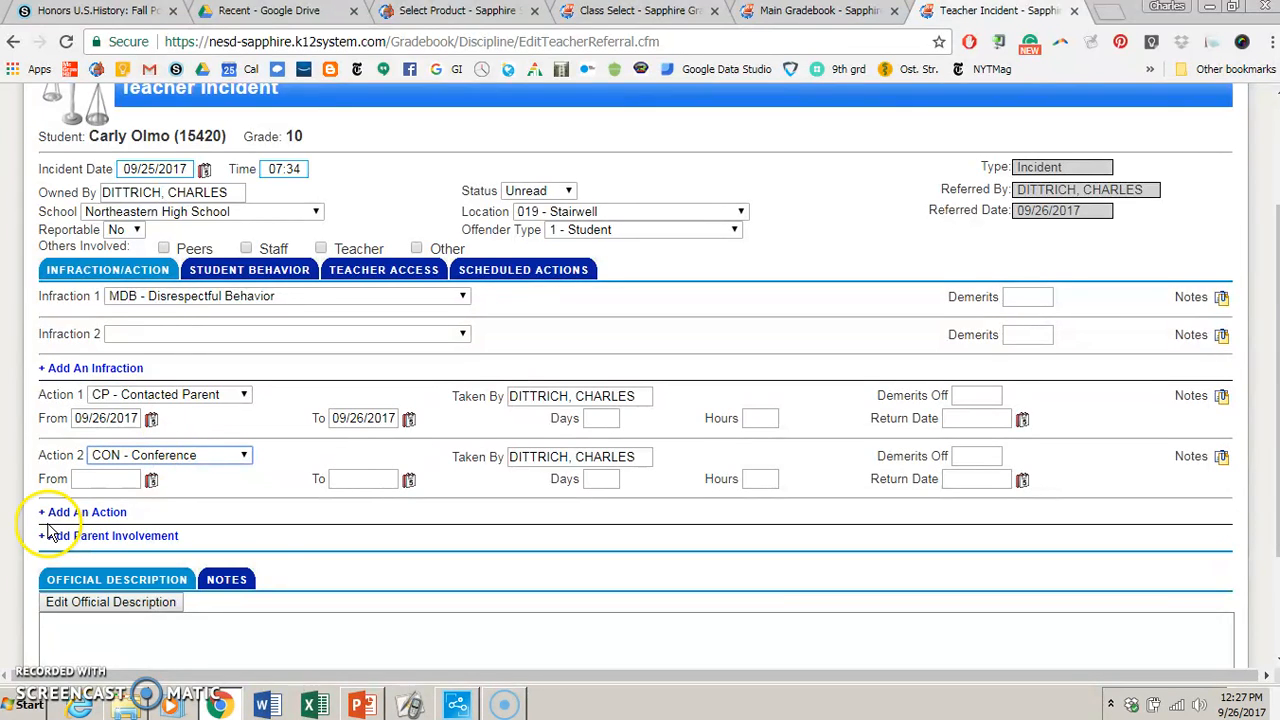
- Write "For documentation purposes only." as the incident's official description
{"action": "scroll", "coordinate": [100, 510], "scroll_direction": "down", "scroll_amount": 2}
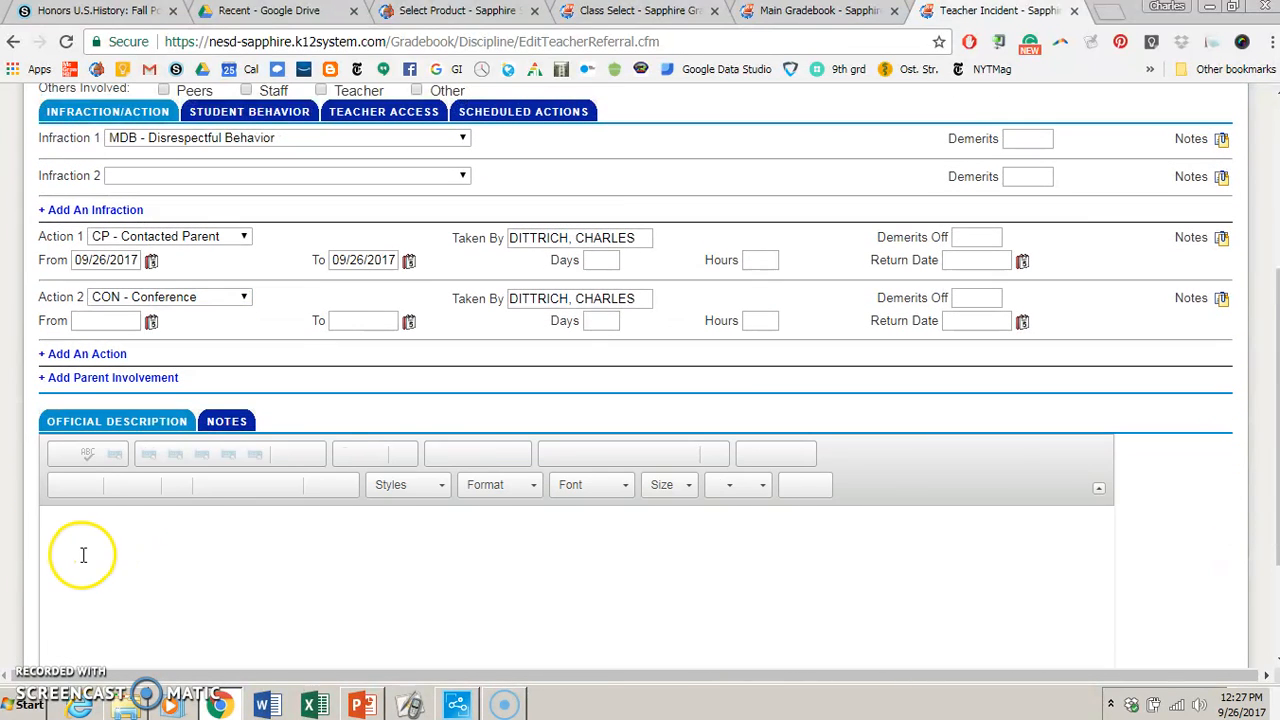
{"action": "left_click", "coordinate": [112, 553]}
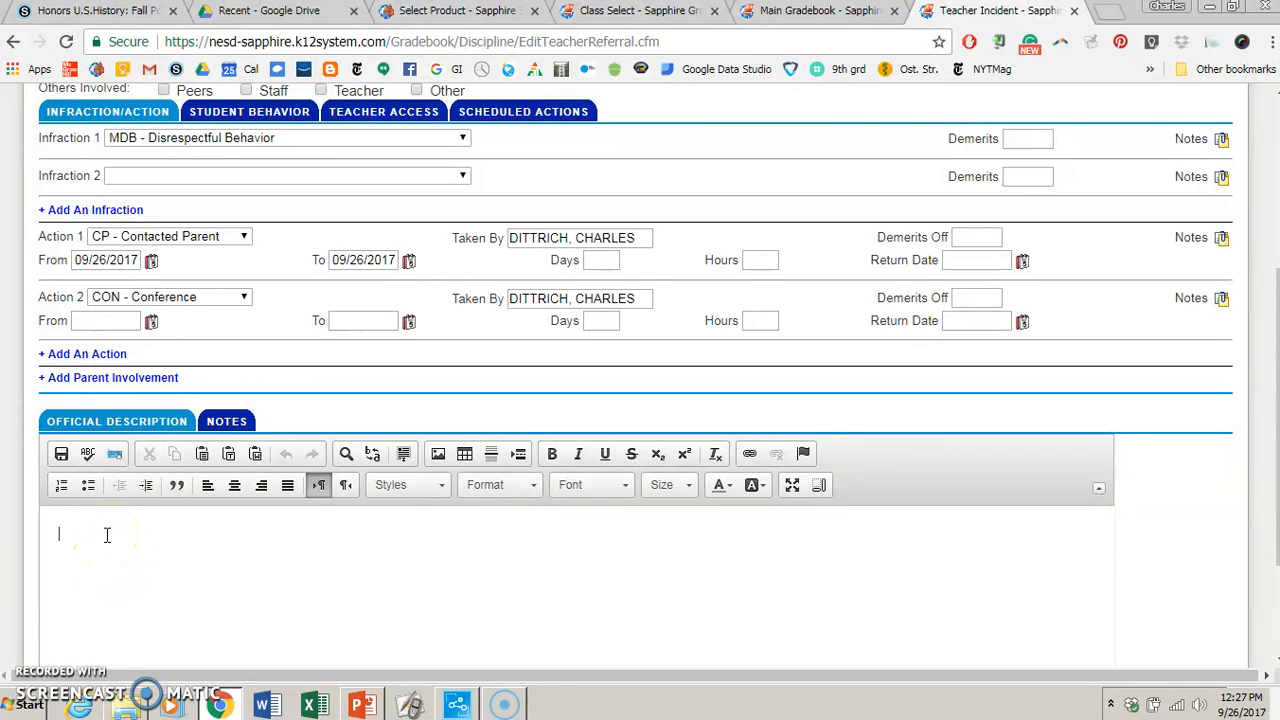
{"action": "type", "text": "For documentation purposes only."}
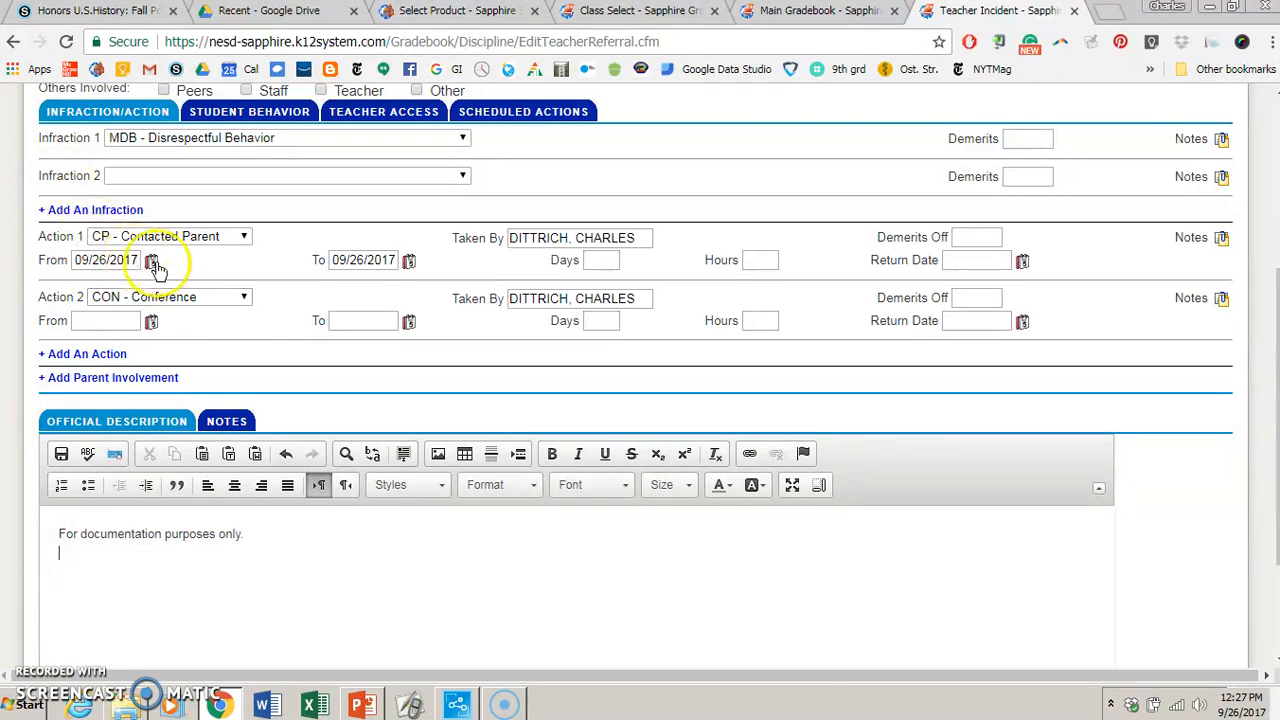
- View the incident's notes editor, then return to the official description
{"action": "left_click", "coordinate": [242, 421]}
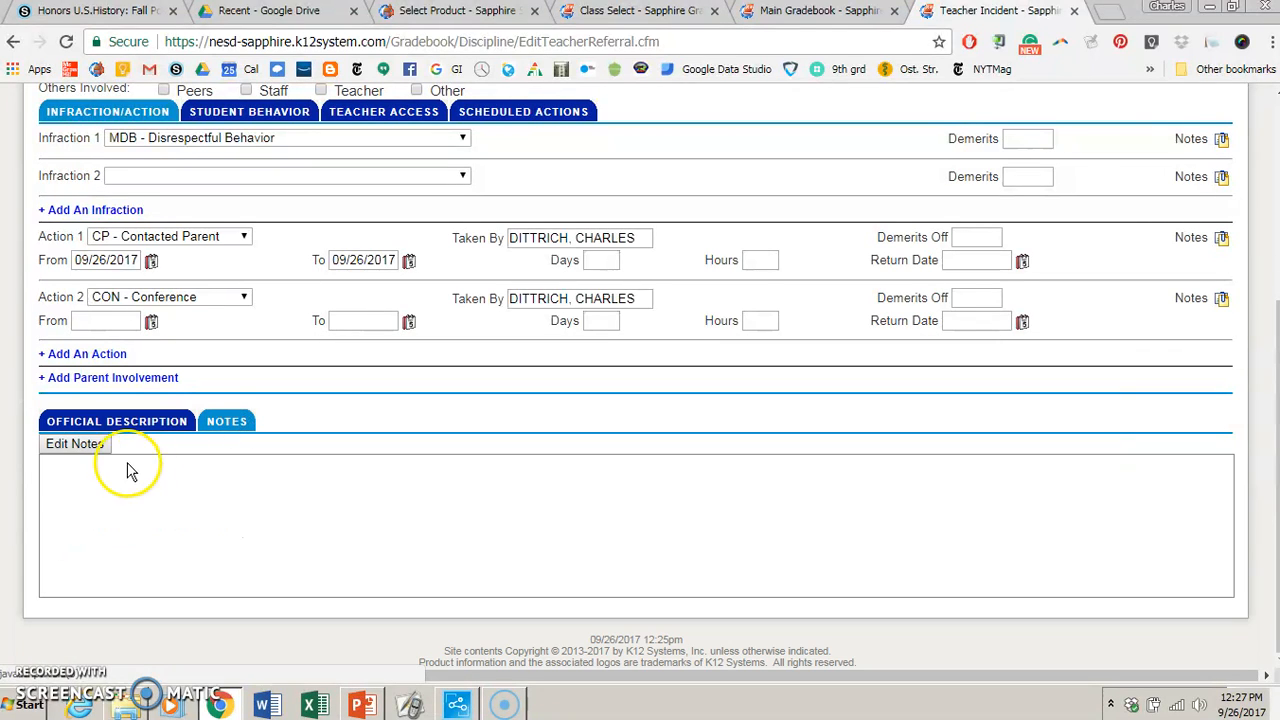
{"action": "left_click", "coordinate": [128, 471]}
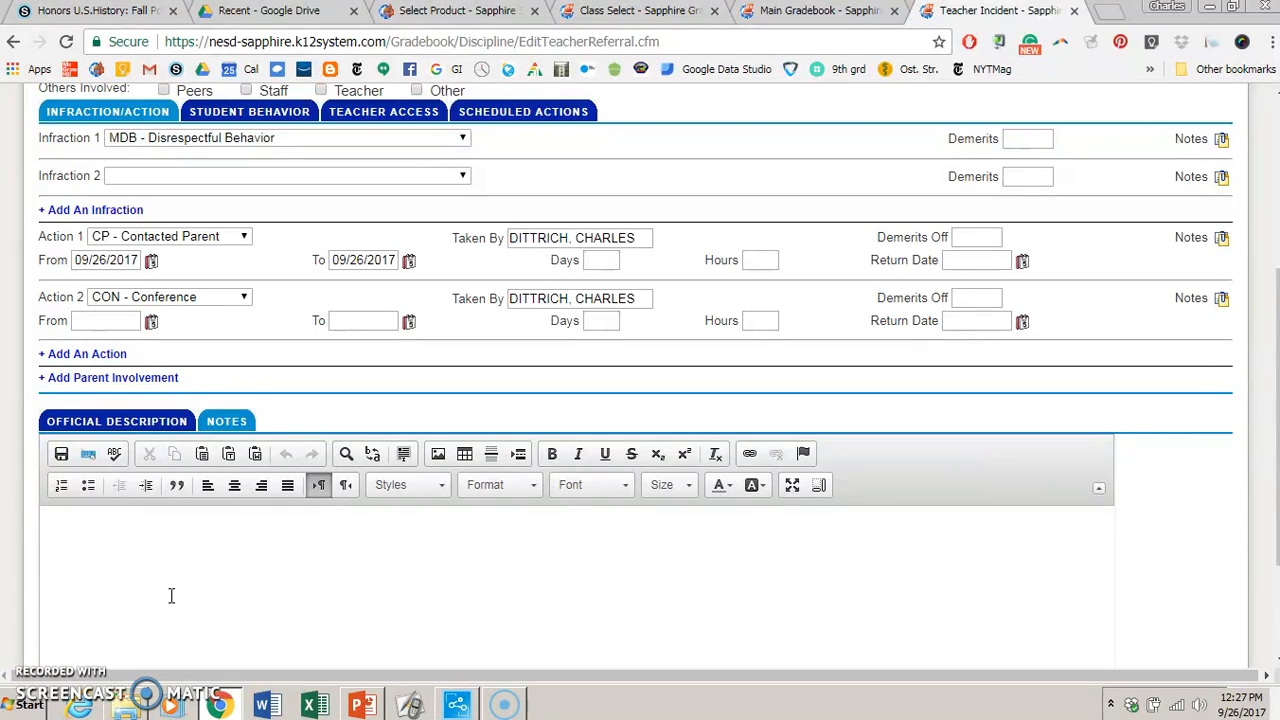
{"action": "left_click", "coordinate": [145, 432]}
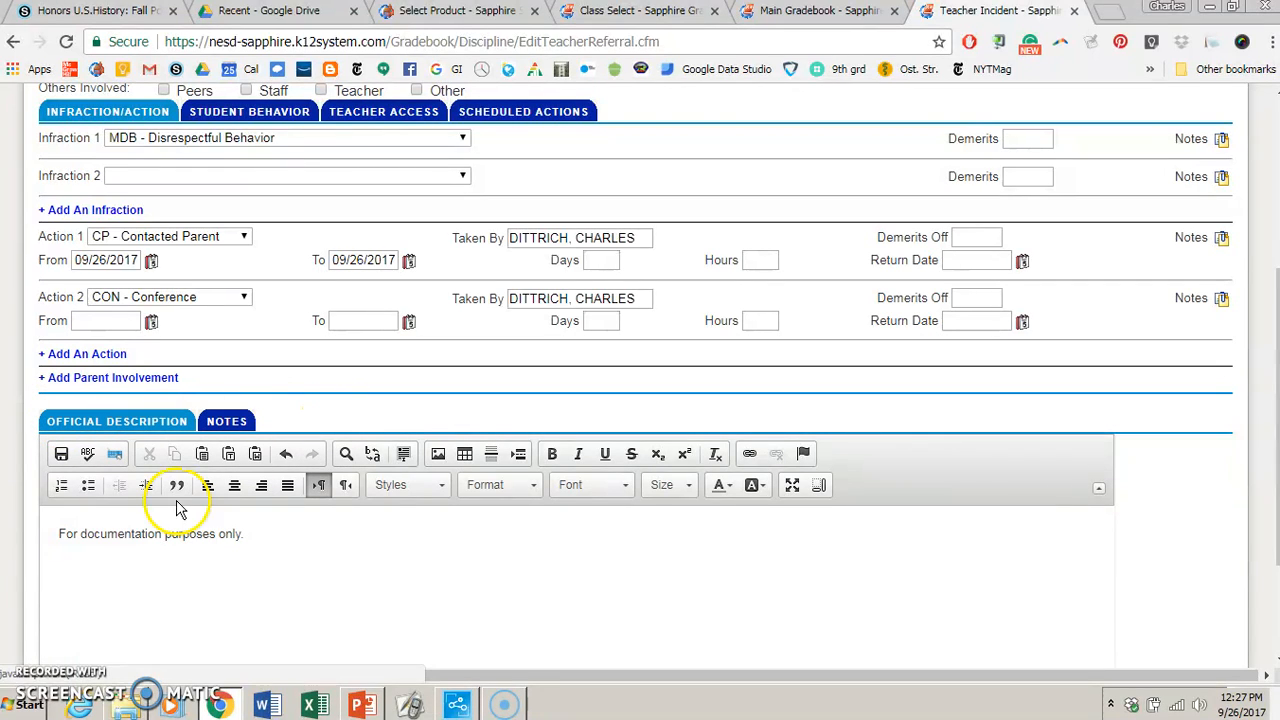
{"action": "left_click_drag", "start_coordinate": [286, 529], "coordinate": [58, 534]}
{"action": "left_click", "coordinate": [217, 595]}
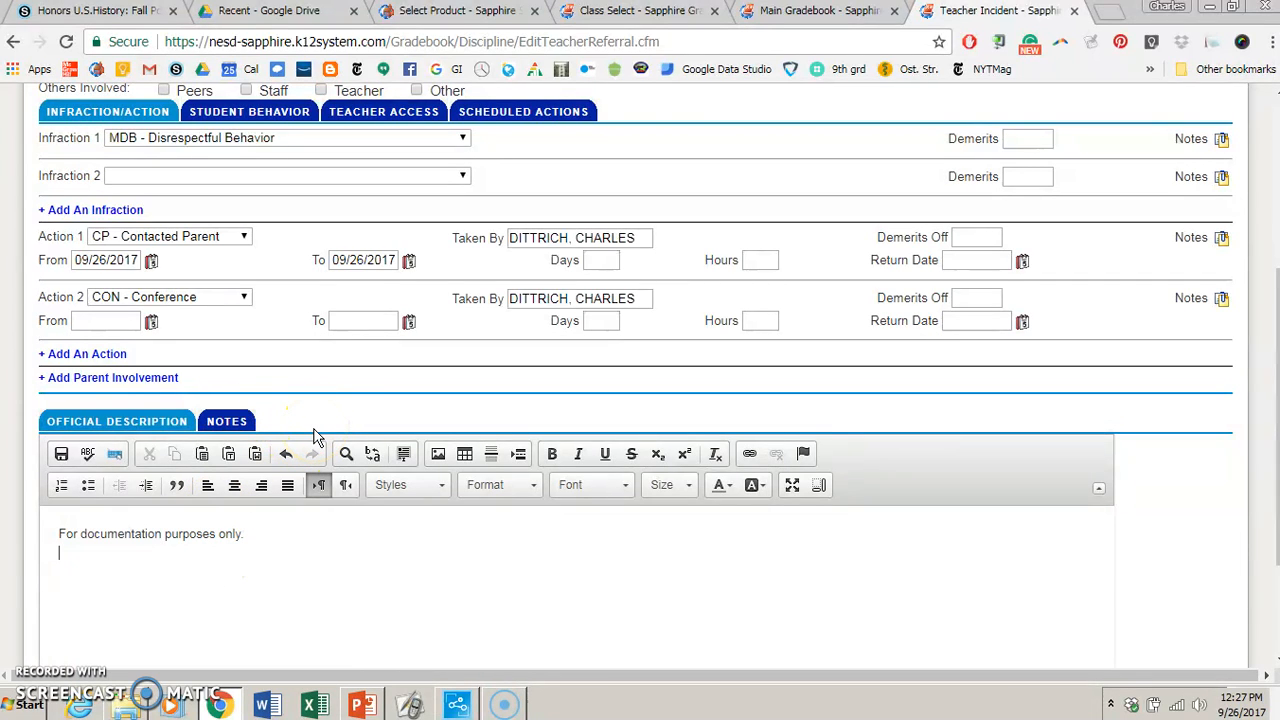
{"action": "left_click", "coordinate": [97, 612]}
{"action": "left_click", "coordinate": [108, 608]}
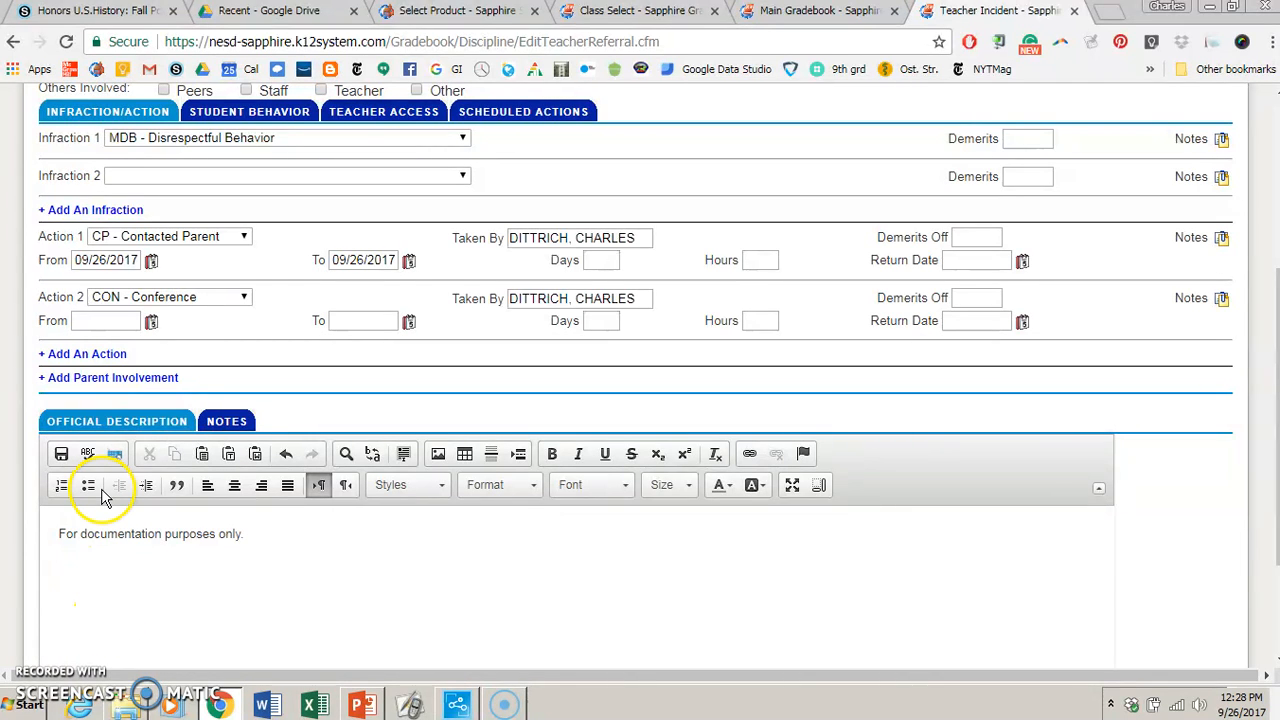